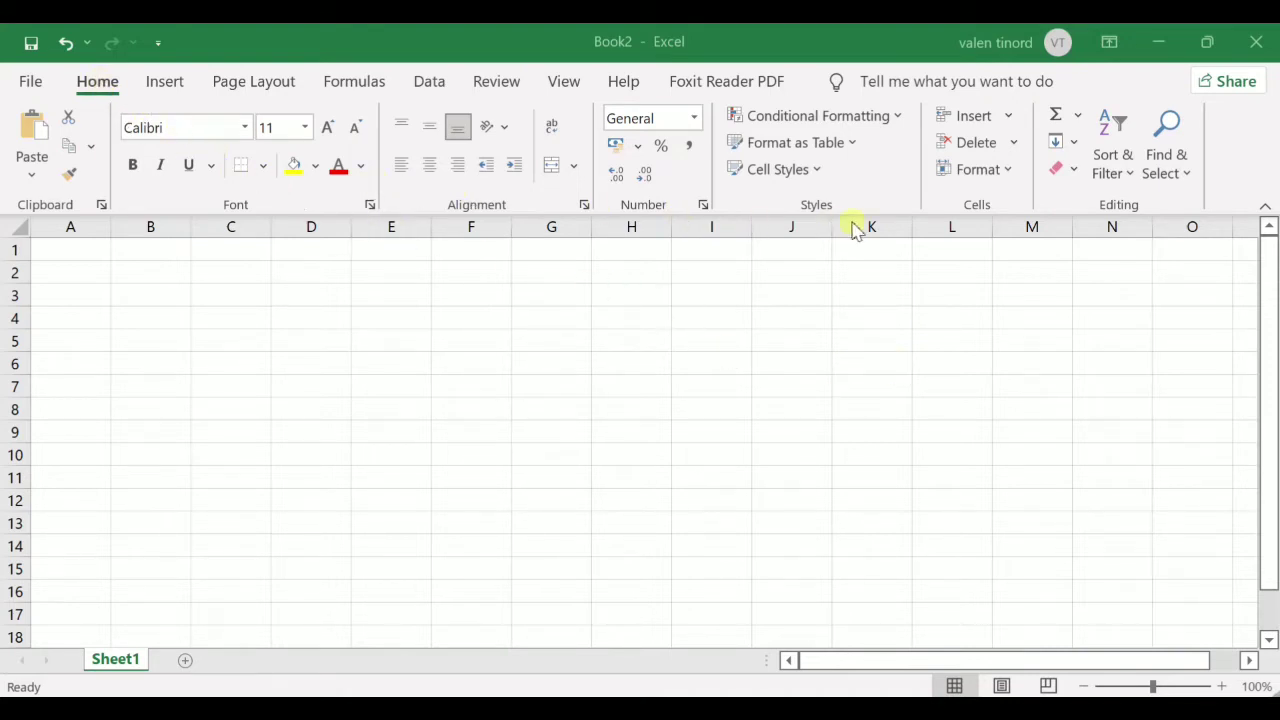
click(1010, 172)
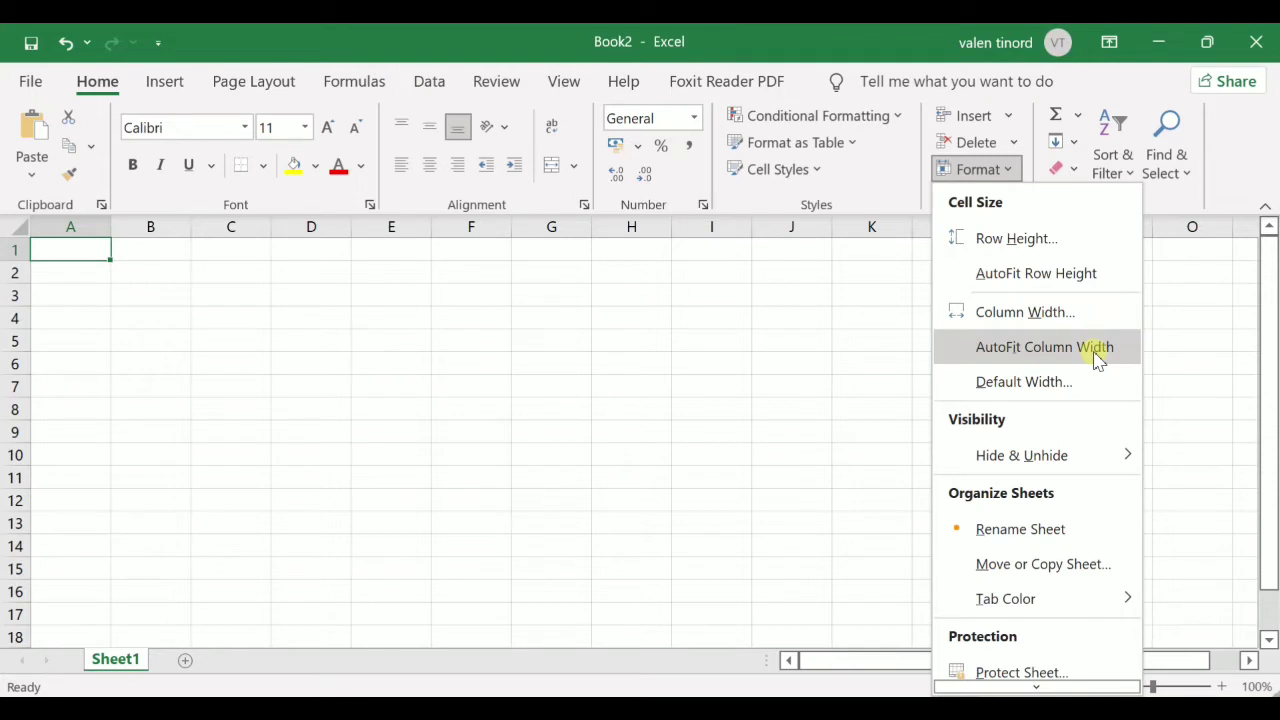
click(840, 343)
Enter "Fitur Autofit" in cell A2 and "mengelola informasi" in cell B2
click(72, 272)
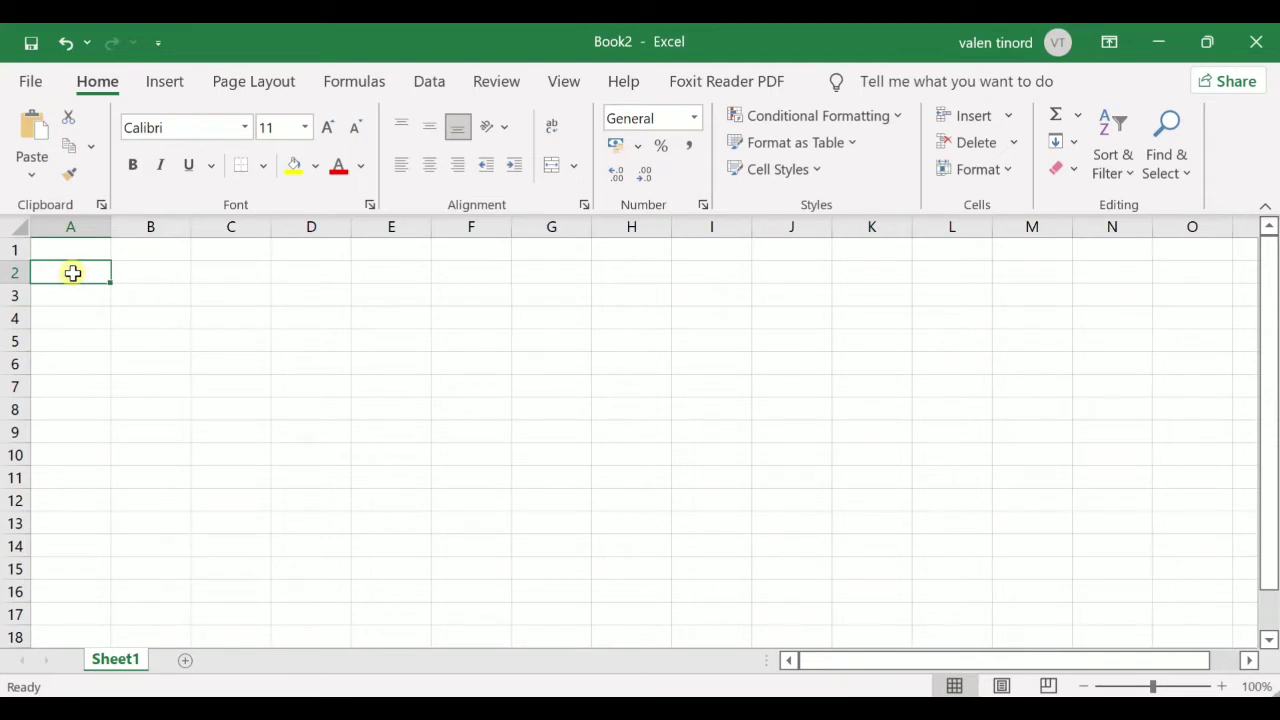
text(Fit)
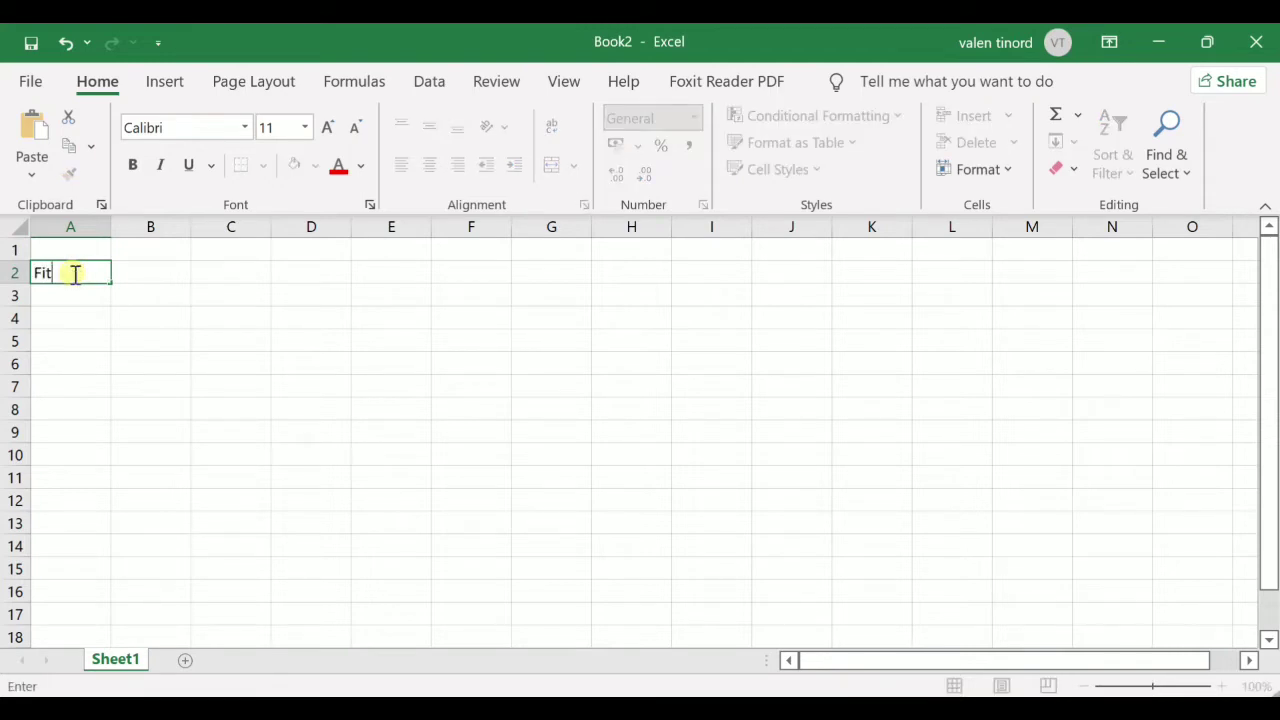
text(ur Autofit)
click(134, 310)
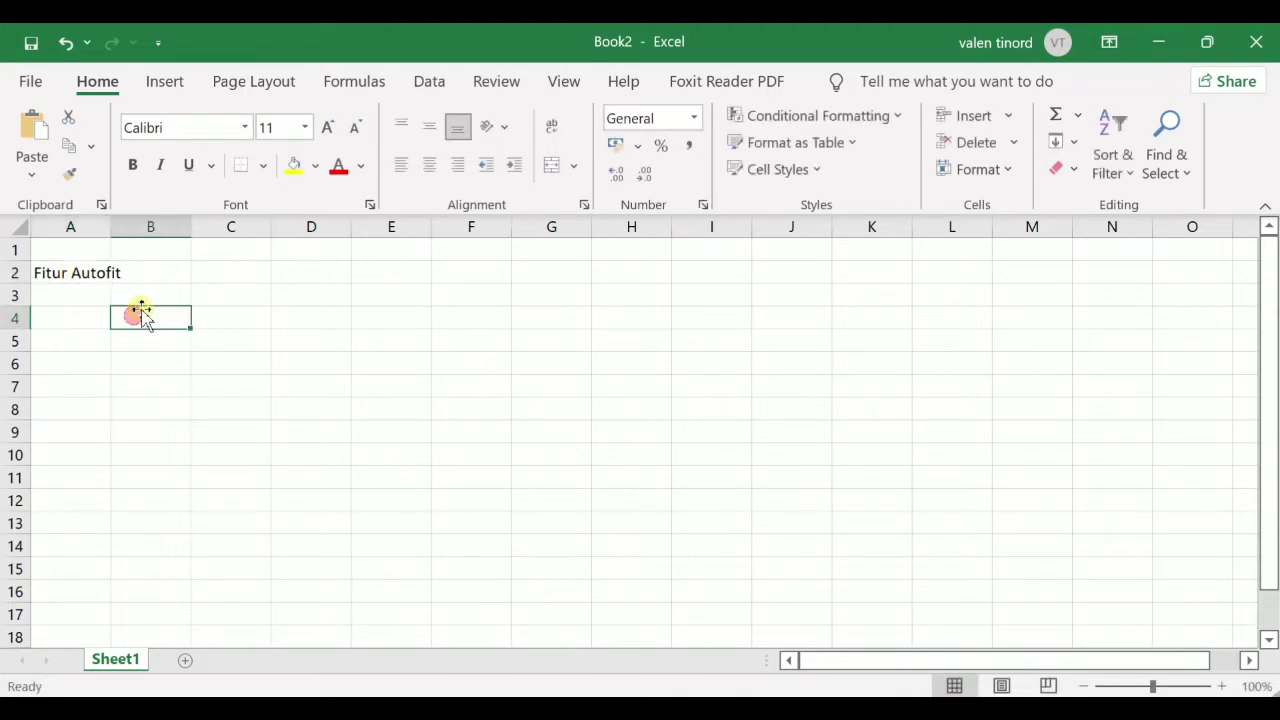
click(147, 273)
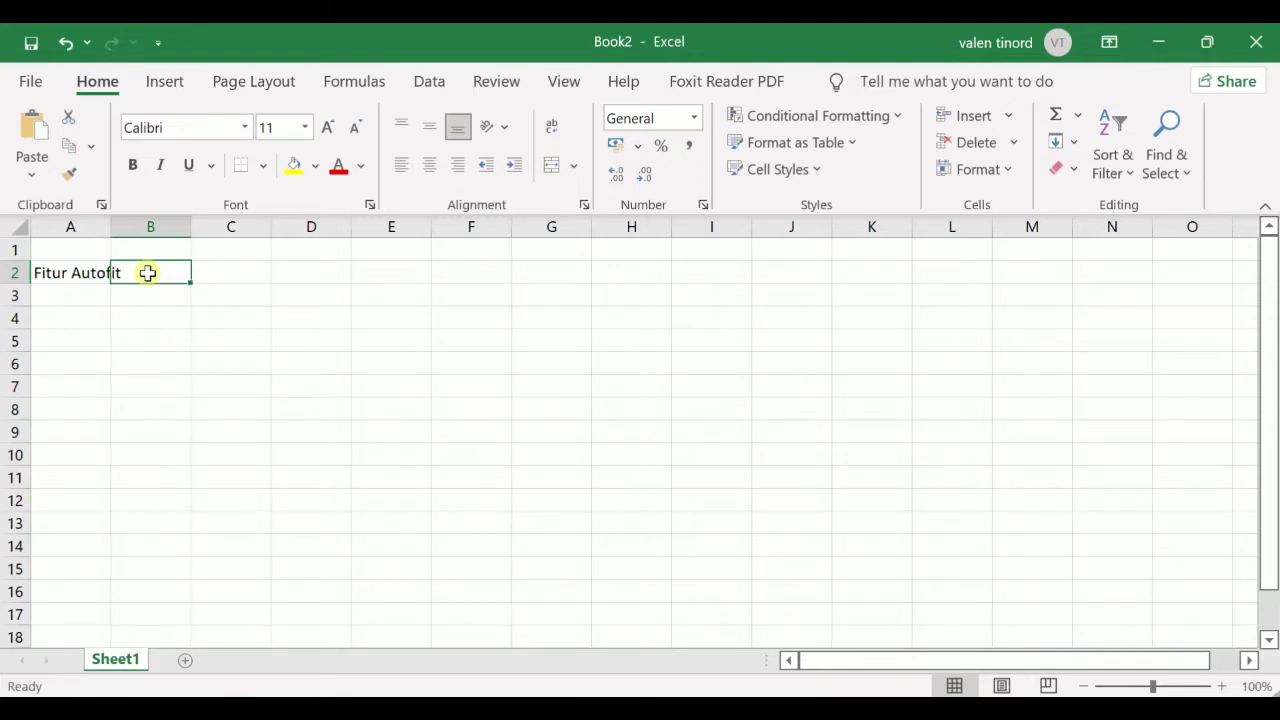
text(mengelola informasi)
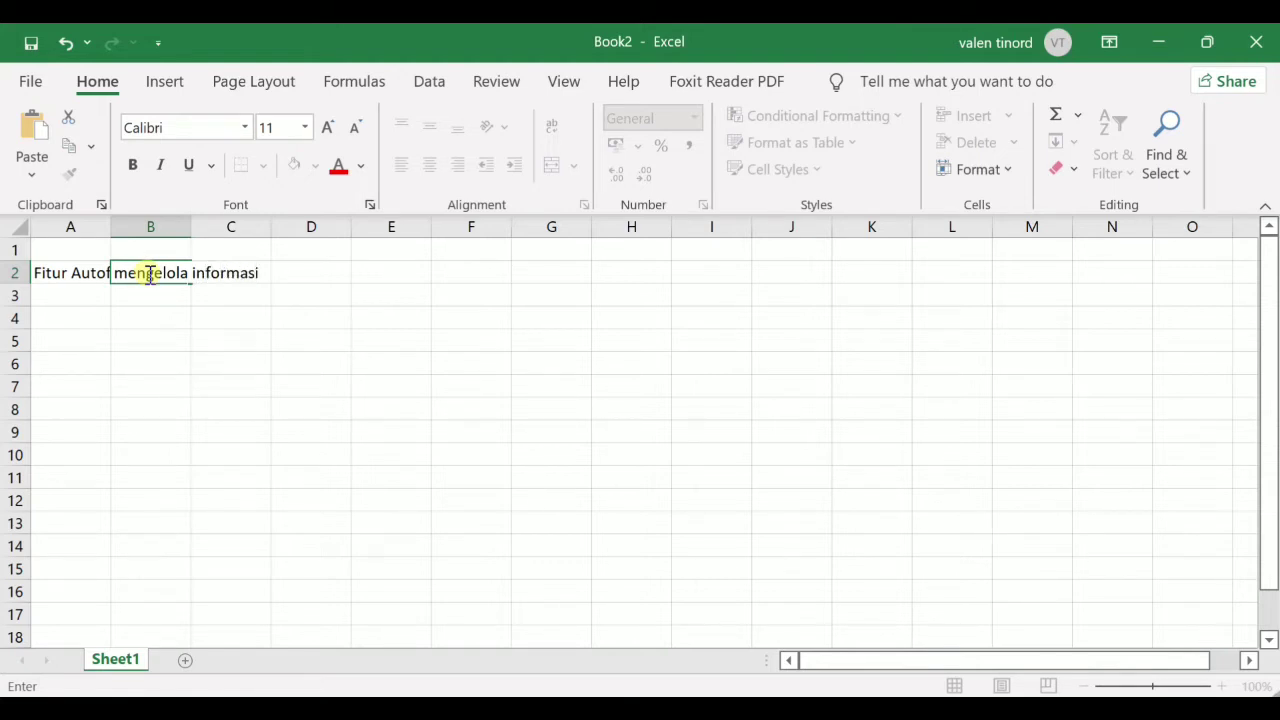
click(180, 341)
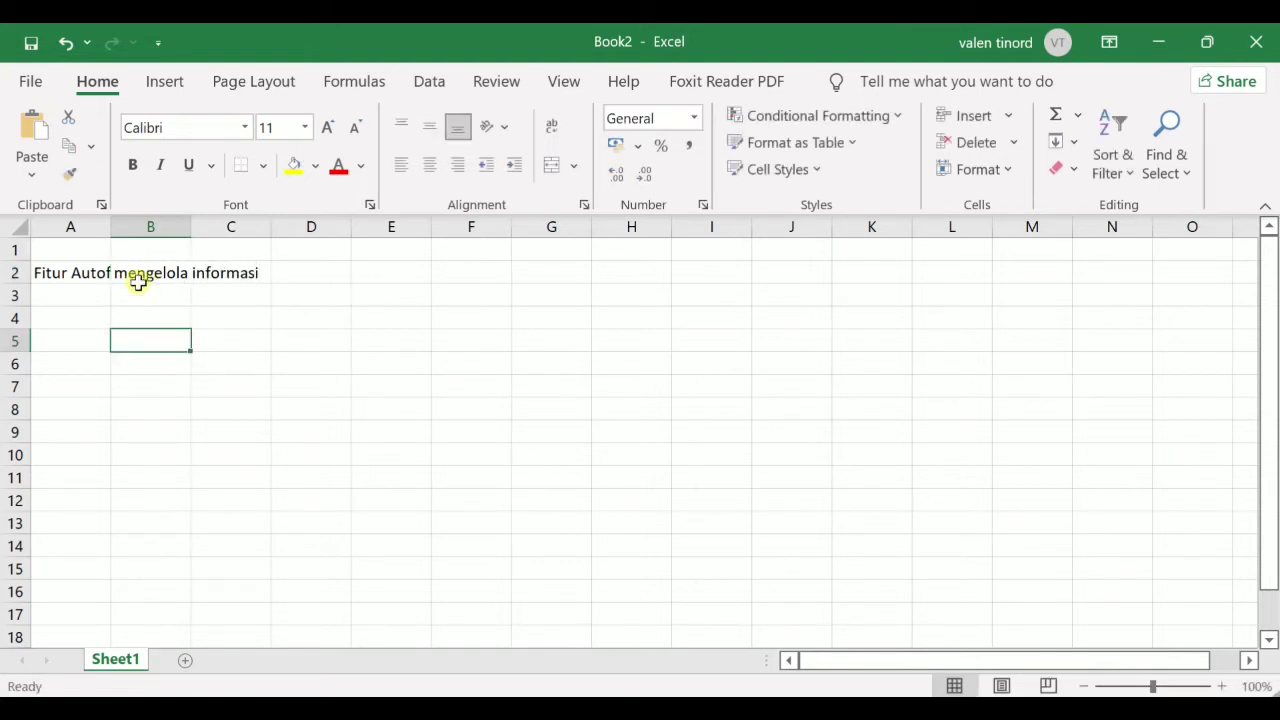
click(68, 272)
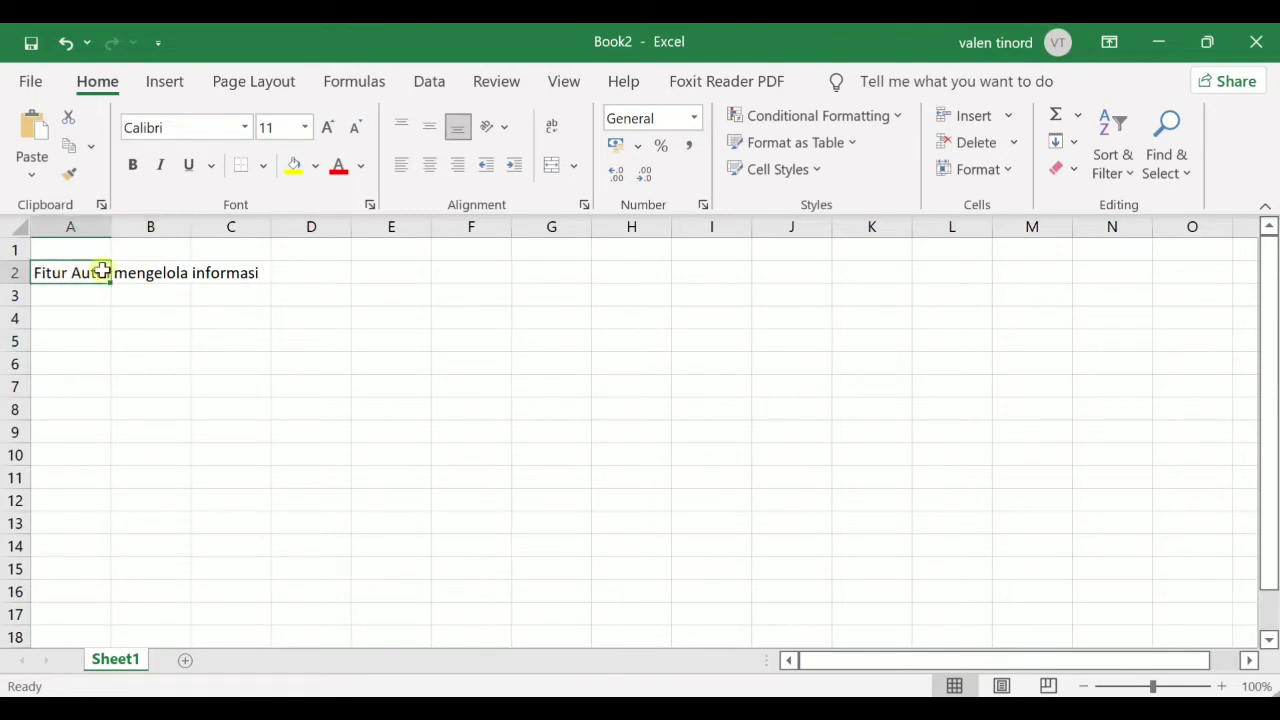
click(141, 275)
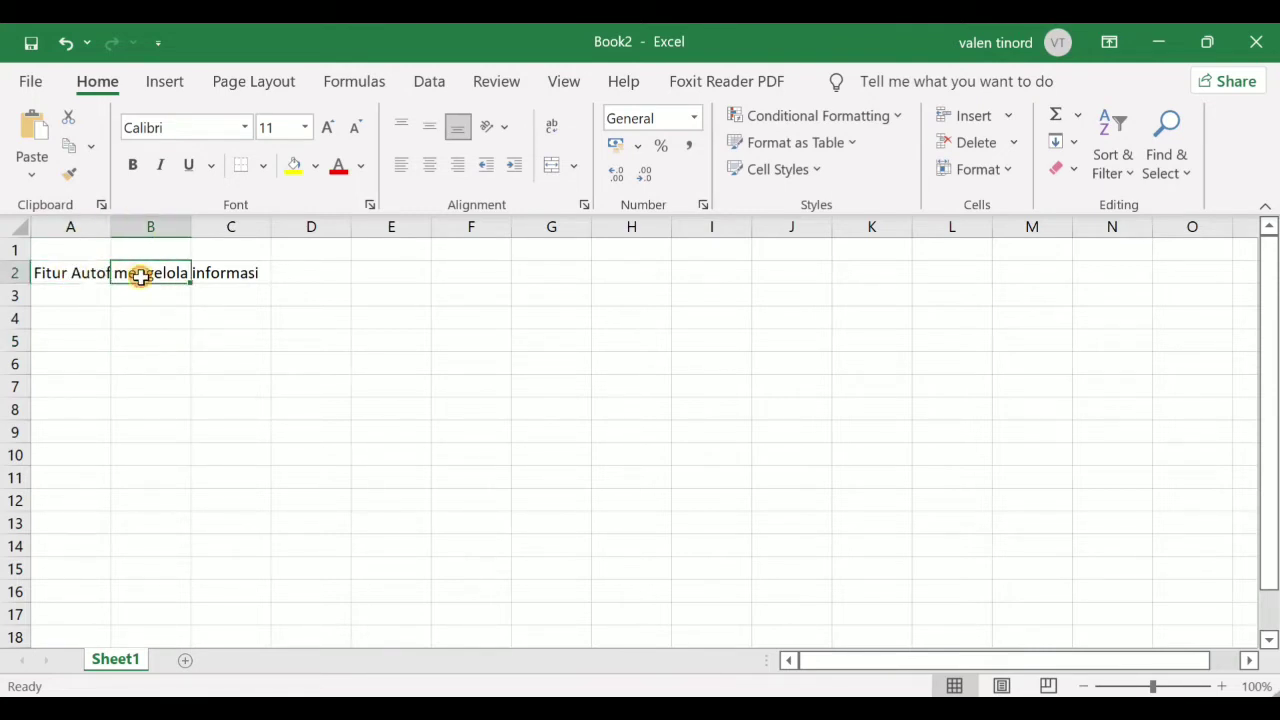
click(155, 314)
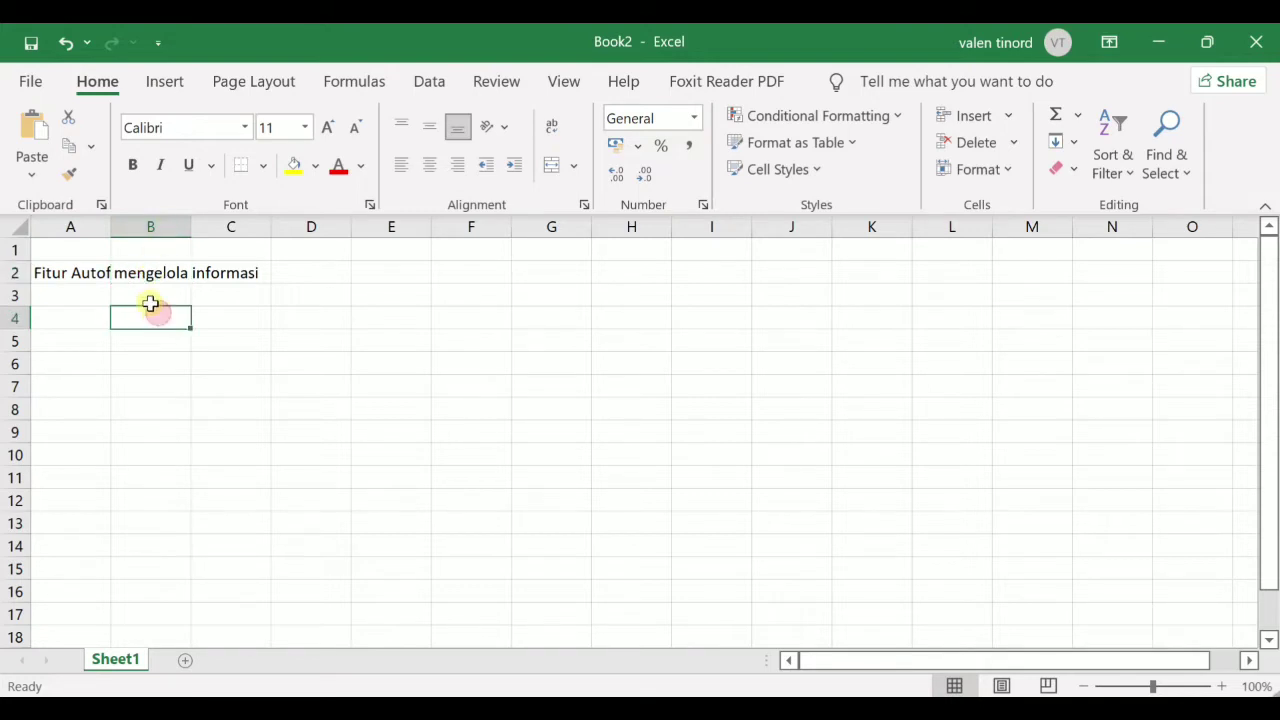
click(79, 272)
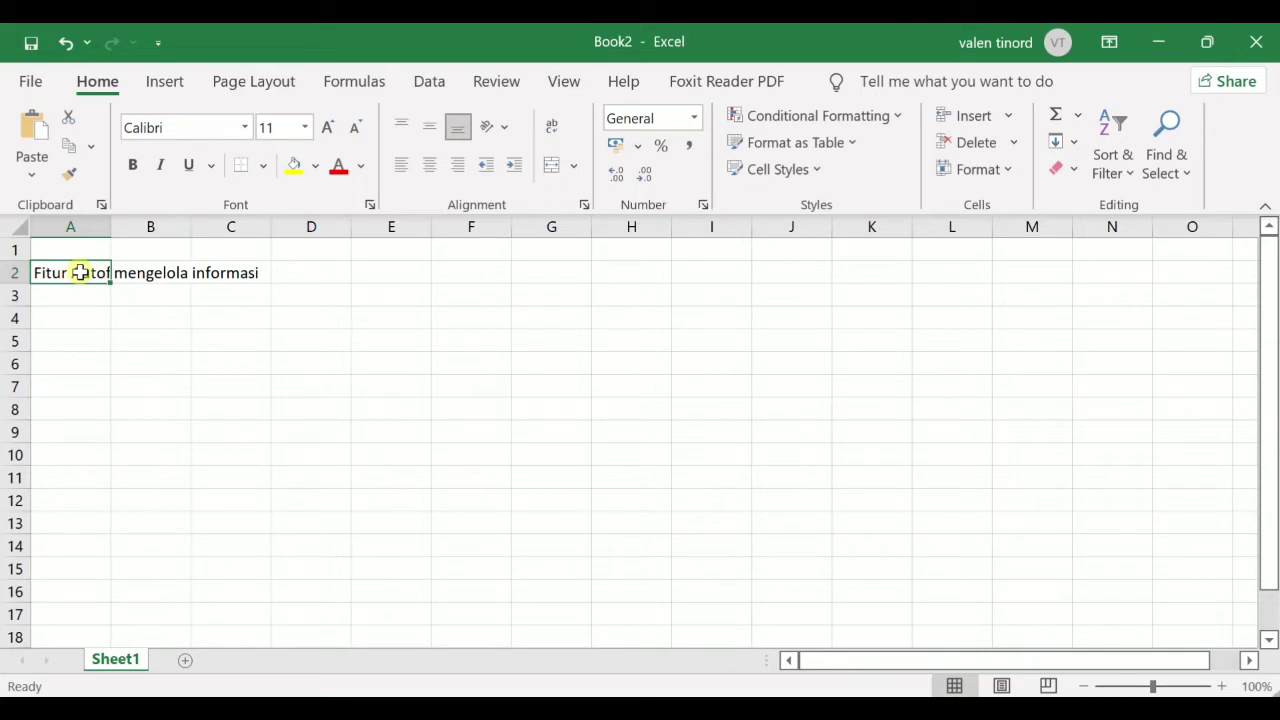
click(120, 295)
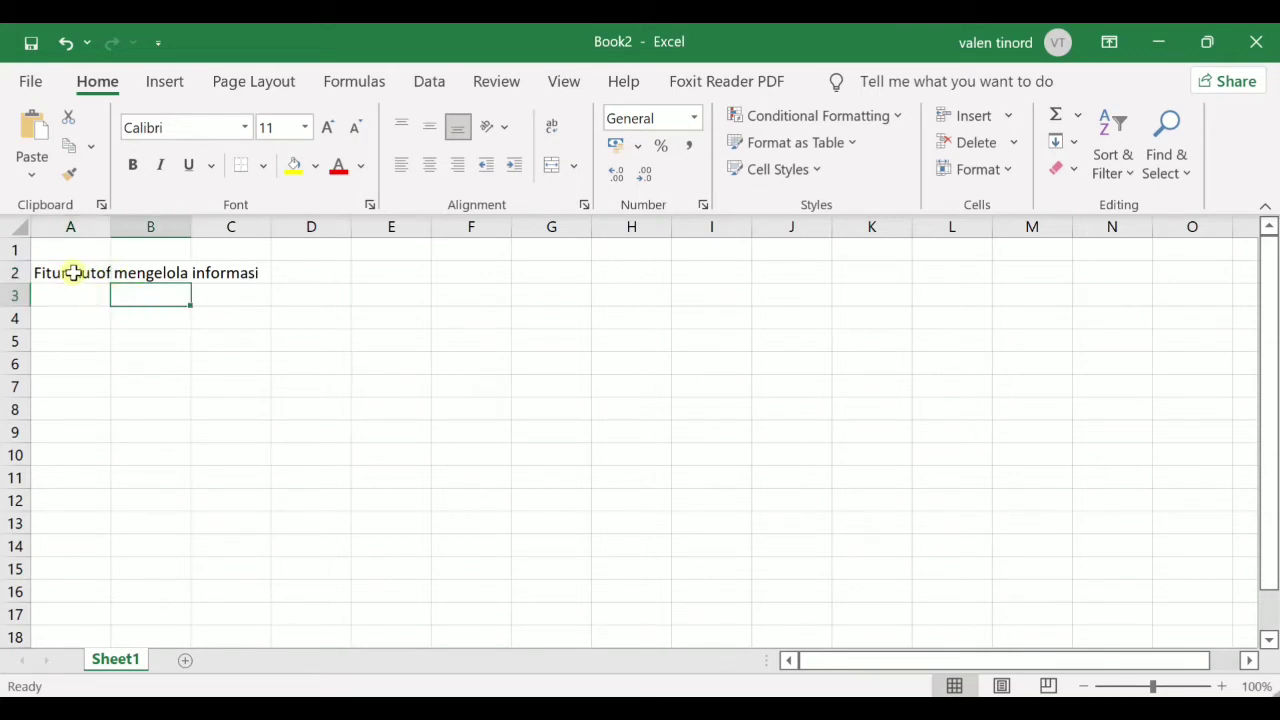
click(60, 273)
drag(107, 273, 142, 273)
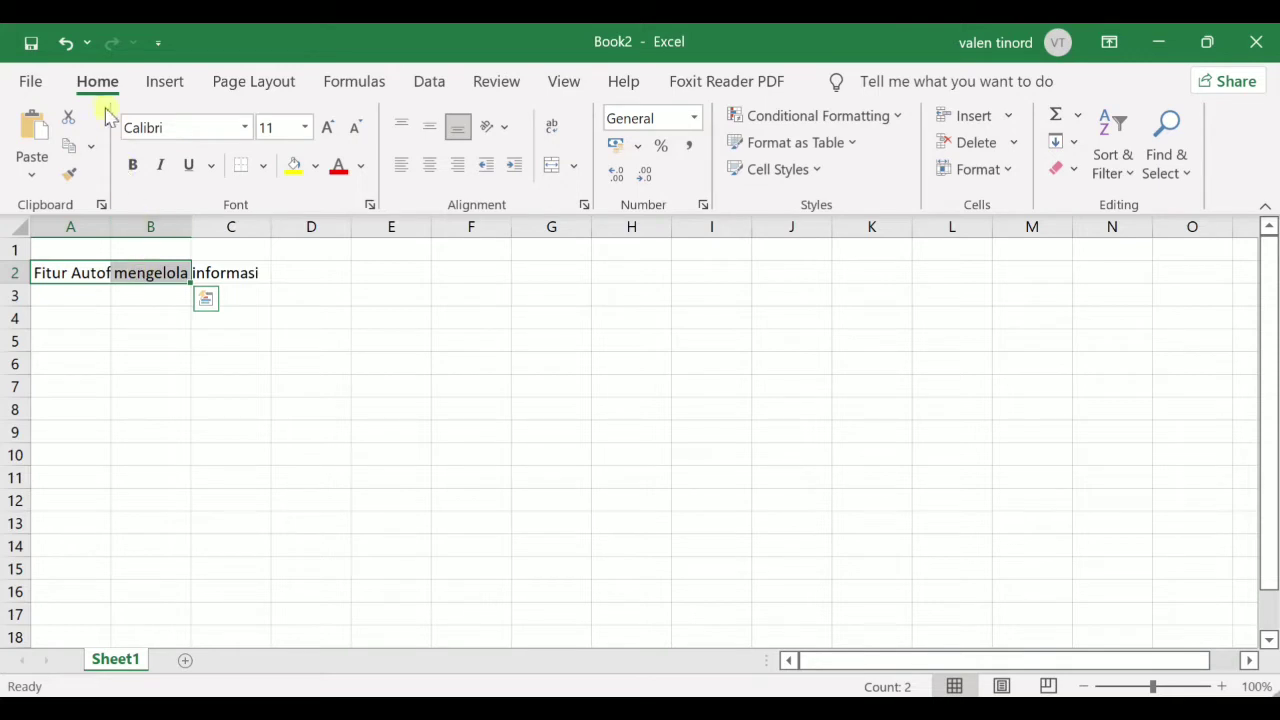
click(1004, 170)
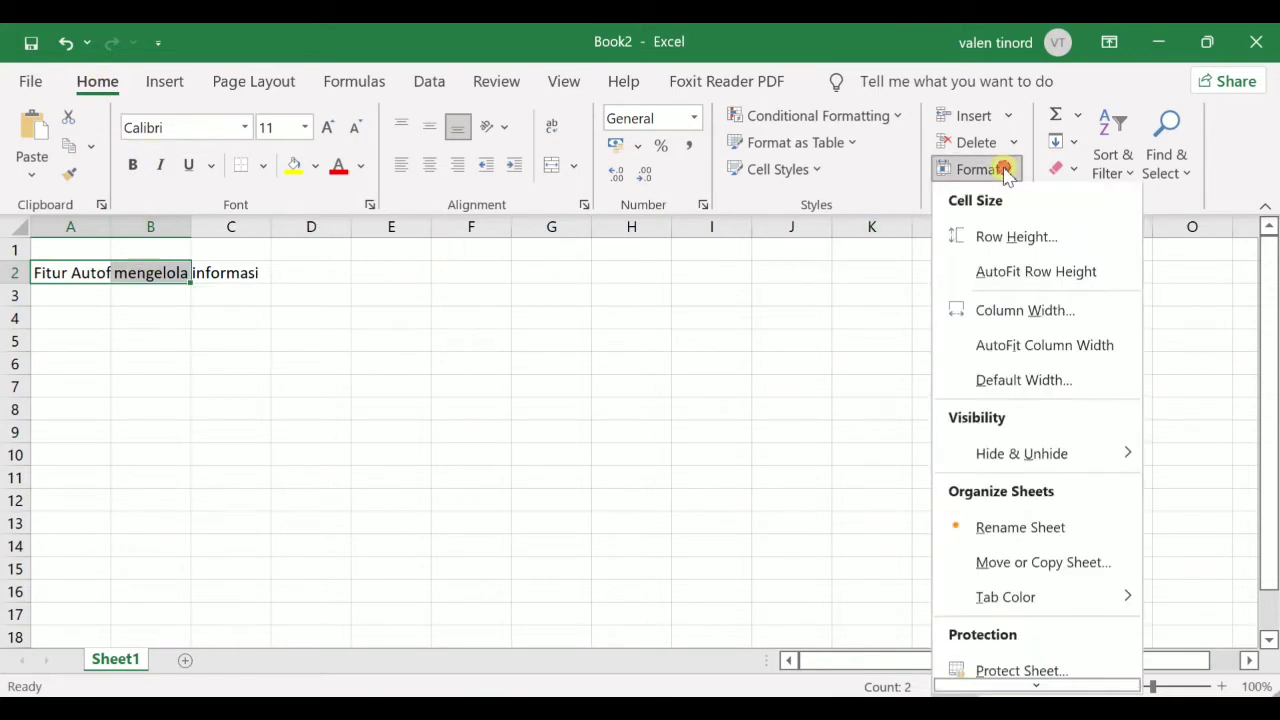
click(1030, 313)
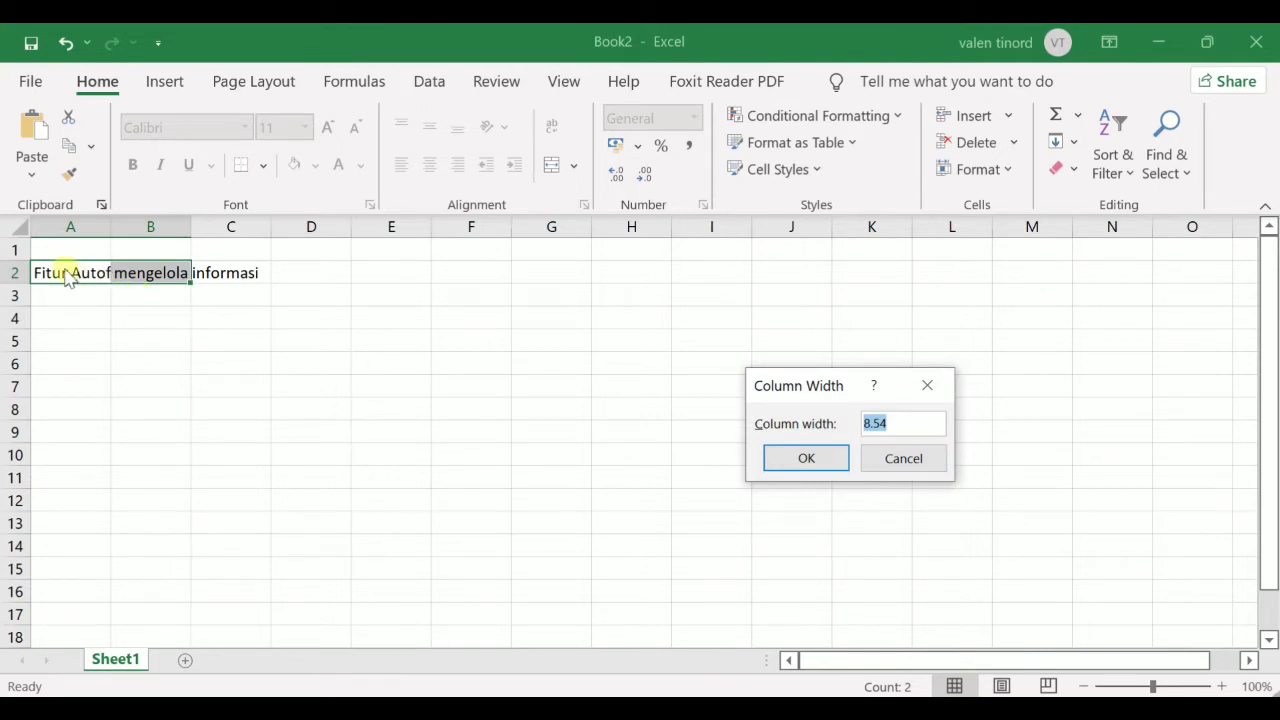
click(943, 392)
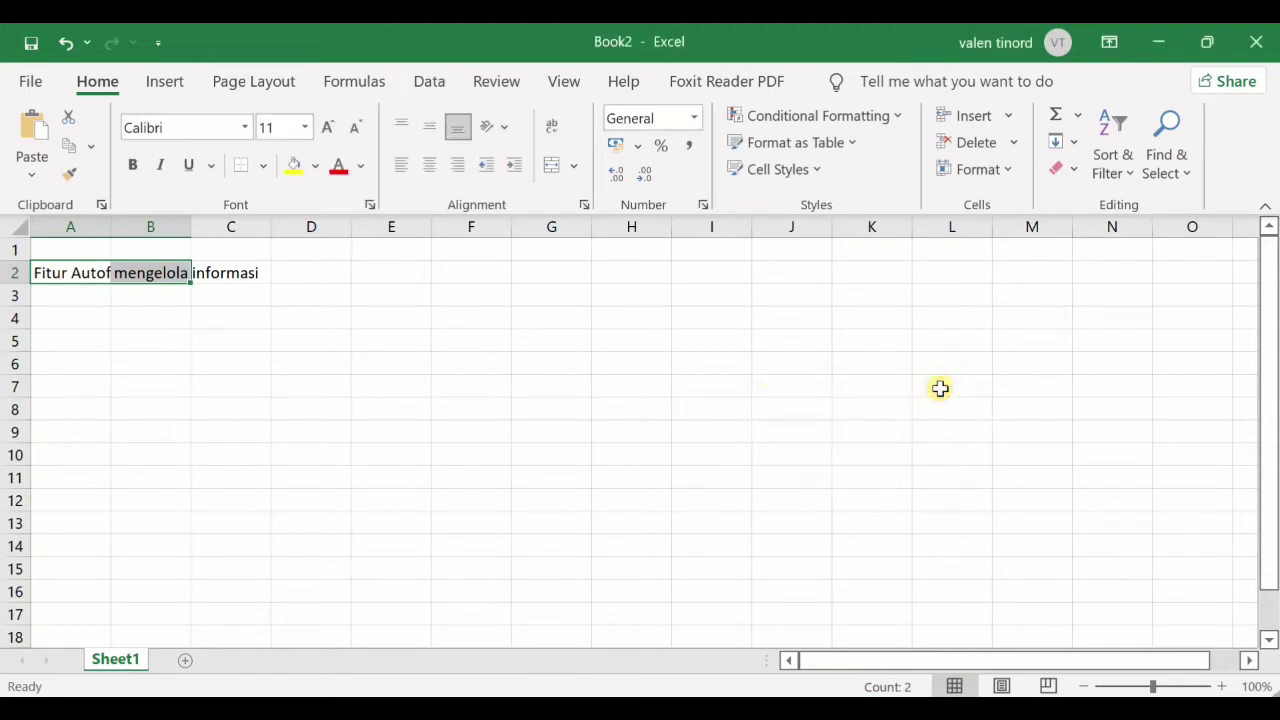
click(676, 356)
AutoFit the widths of columns A and B to the text in cells A2 and B2
click(80, 273)
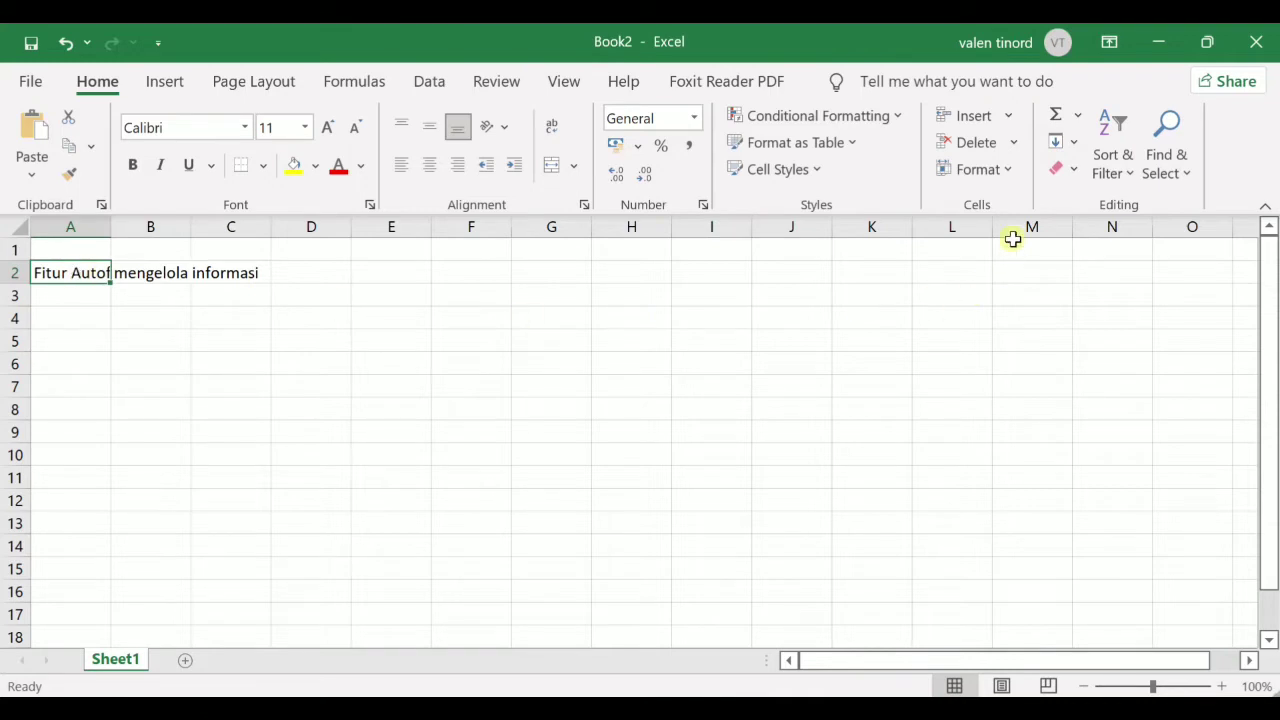
click(1010, 170)
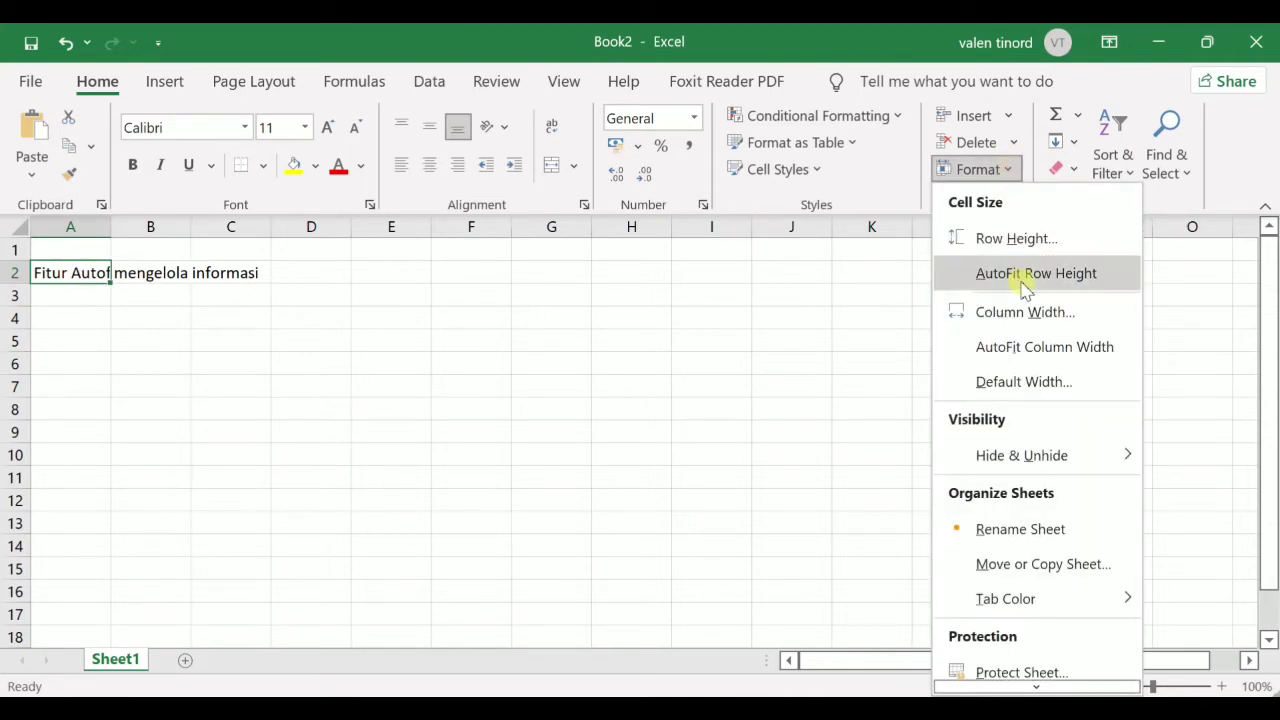
click(1035, 350)
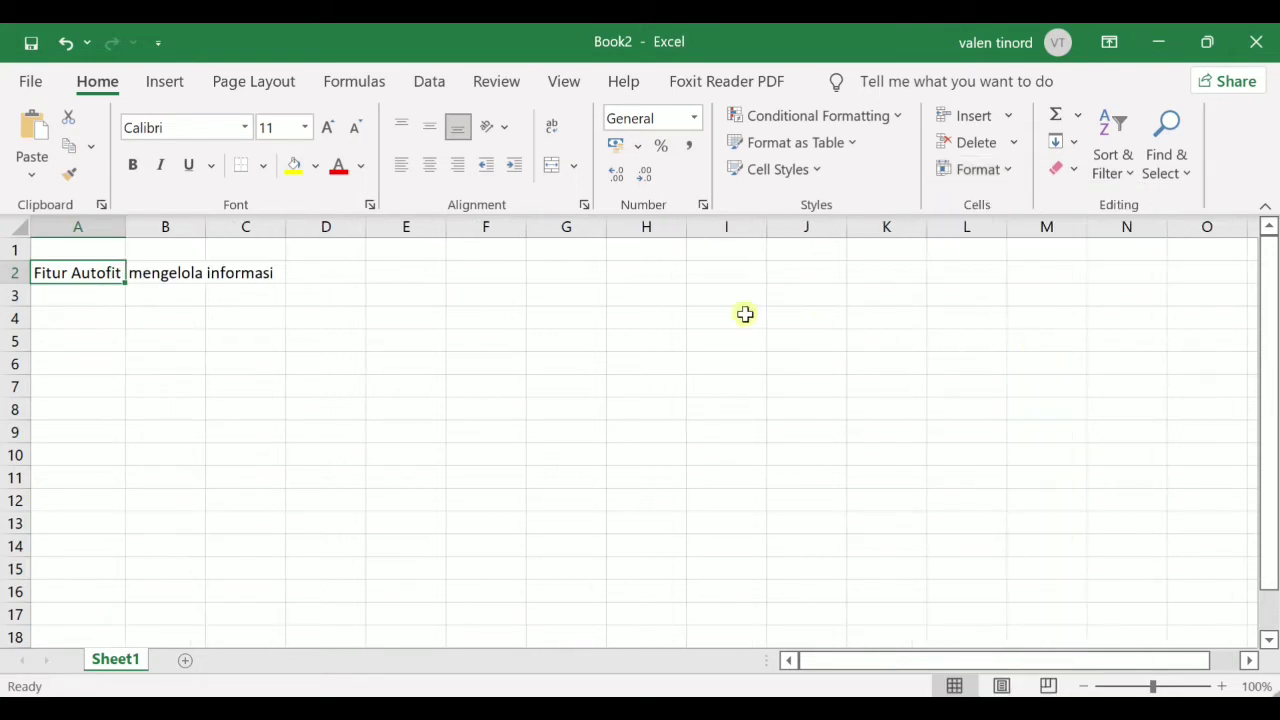
click(182, 275)
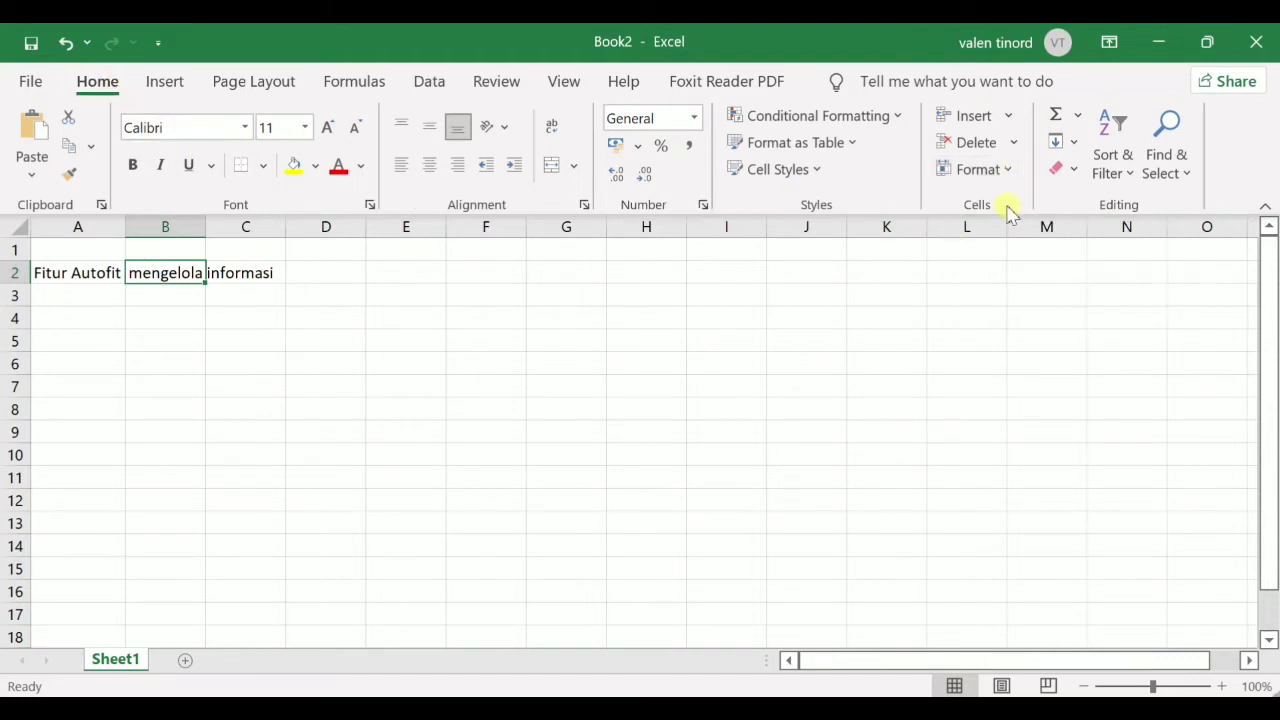
click(1008, 172)
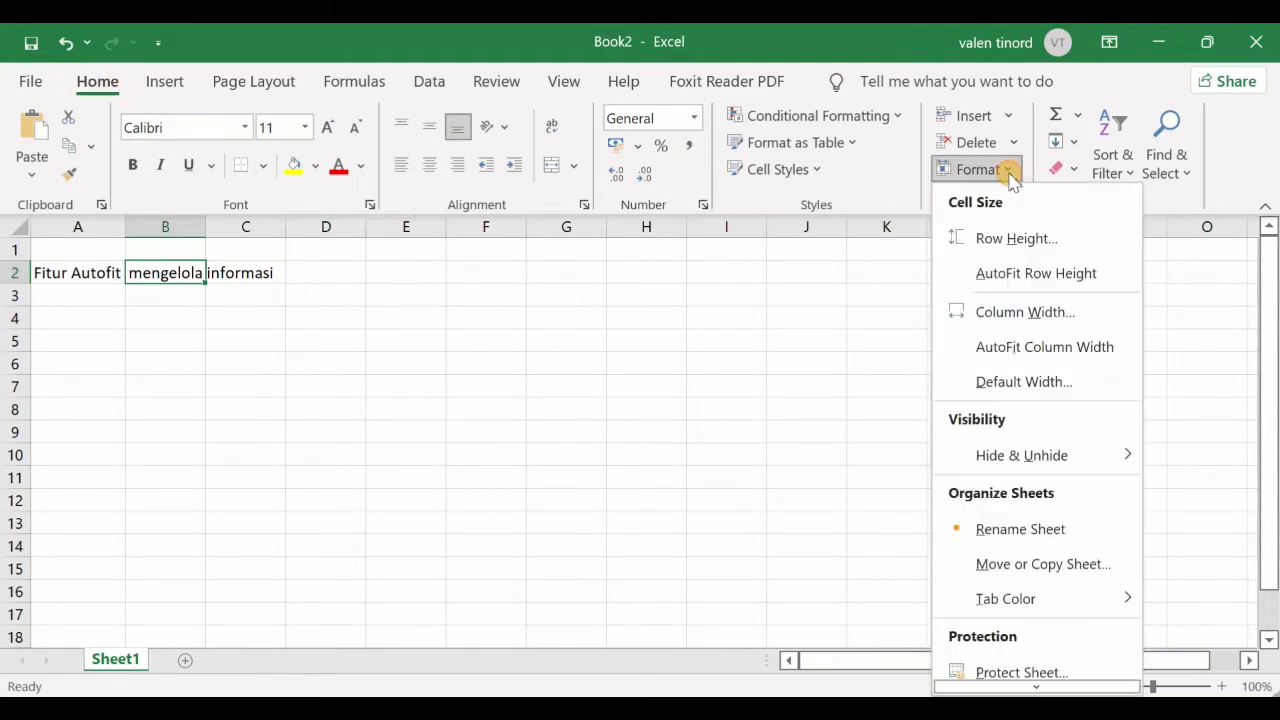
click(1028, 345)
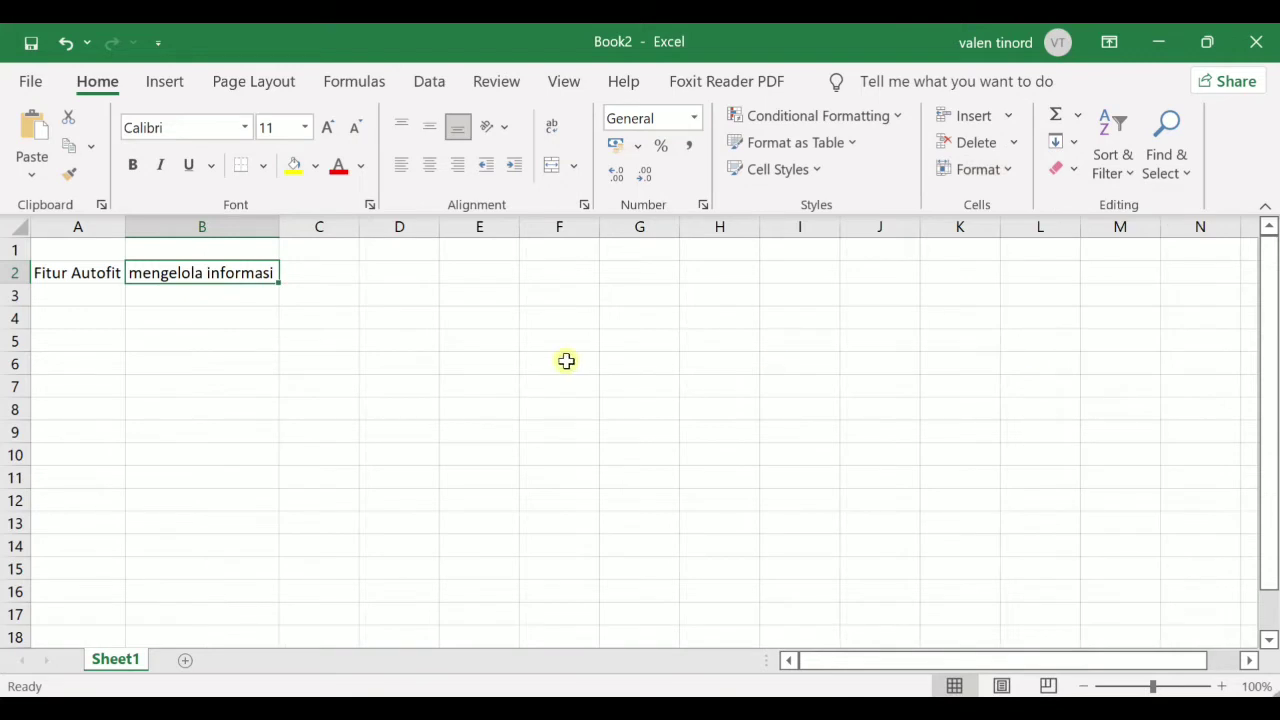
click(1014, 174)
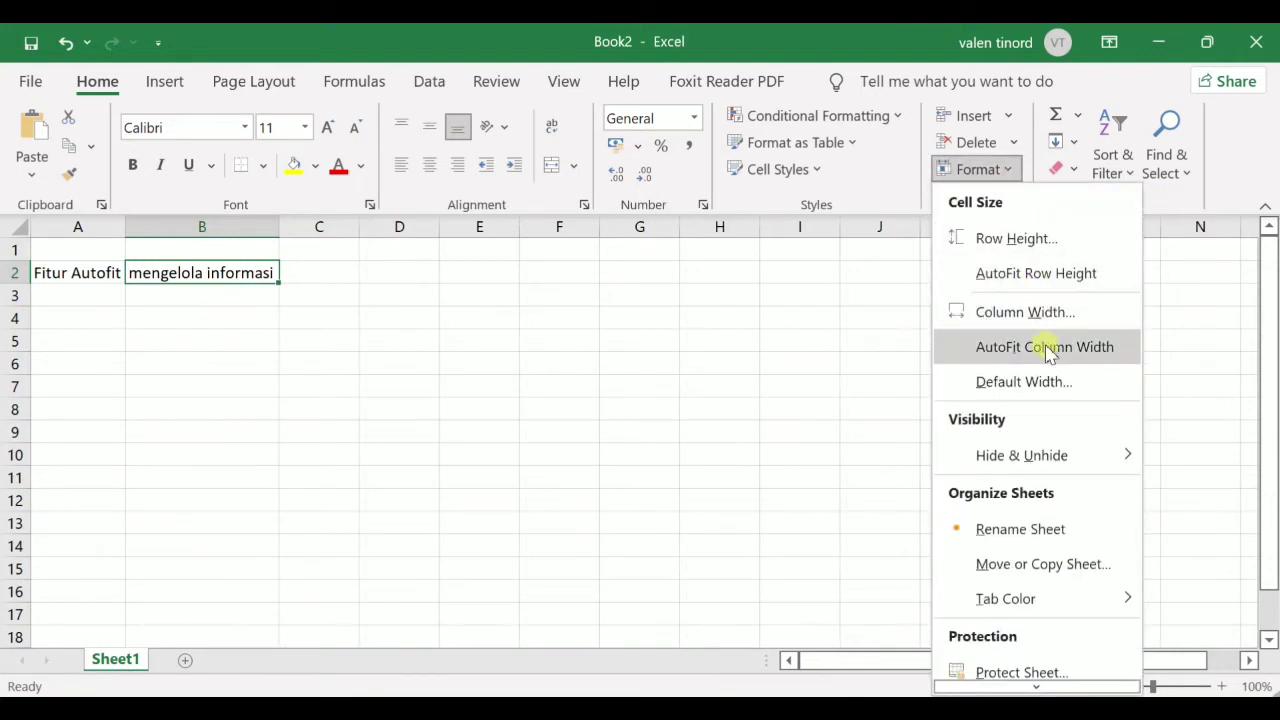
click(473, 315)
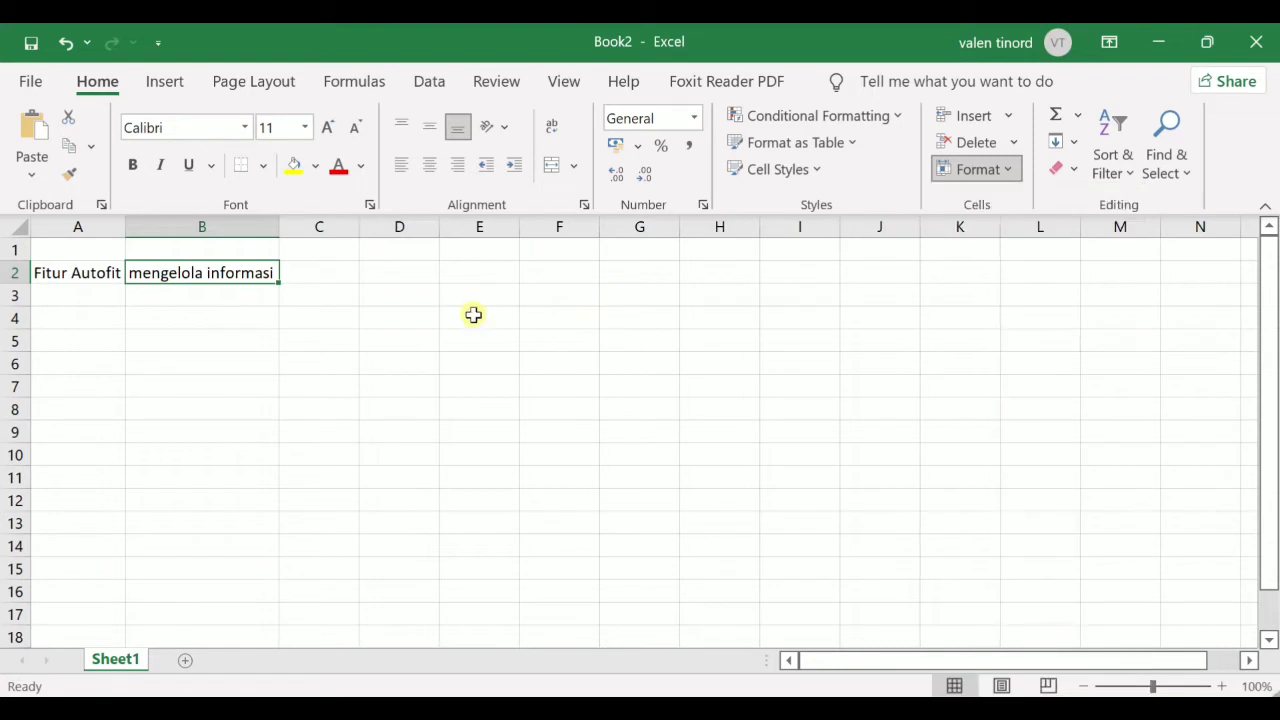
click(88, 272)
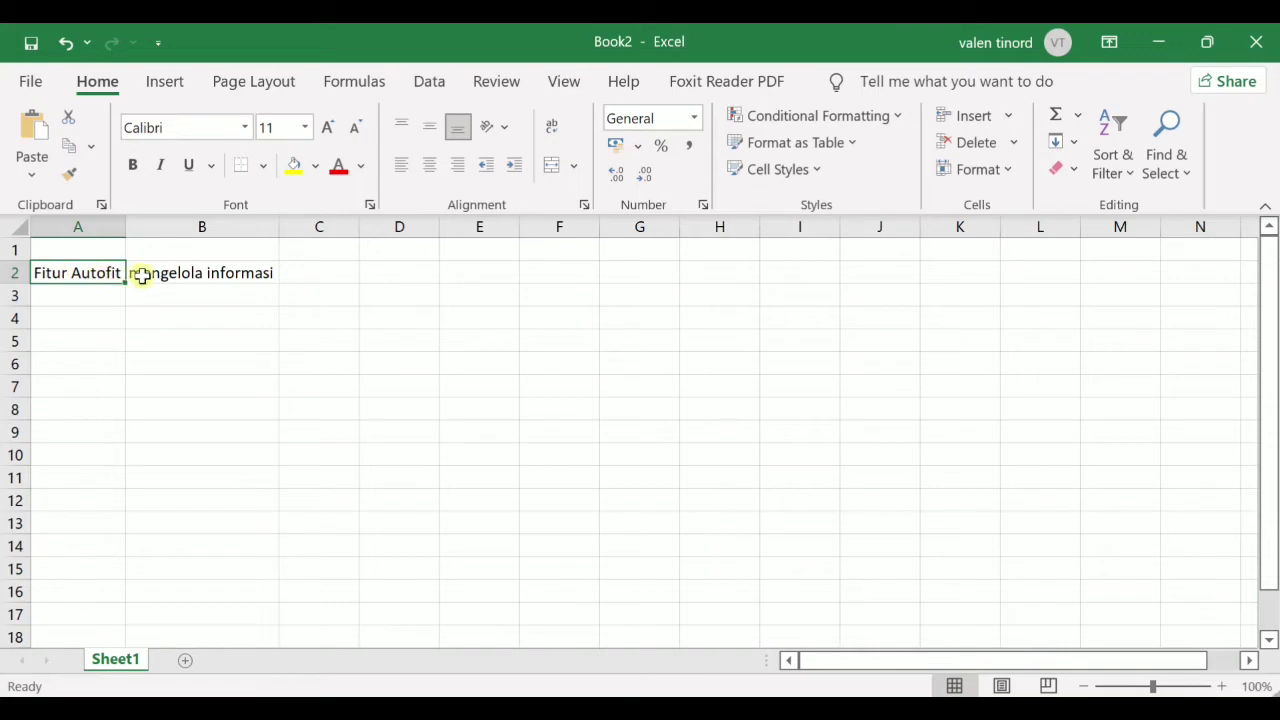
click(256, 272)
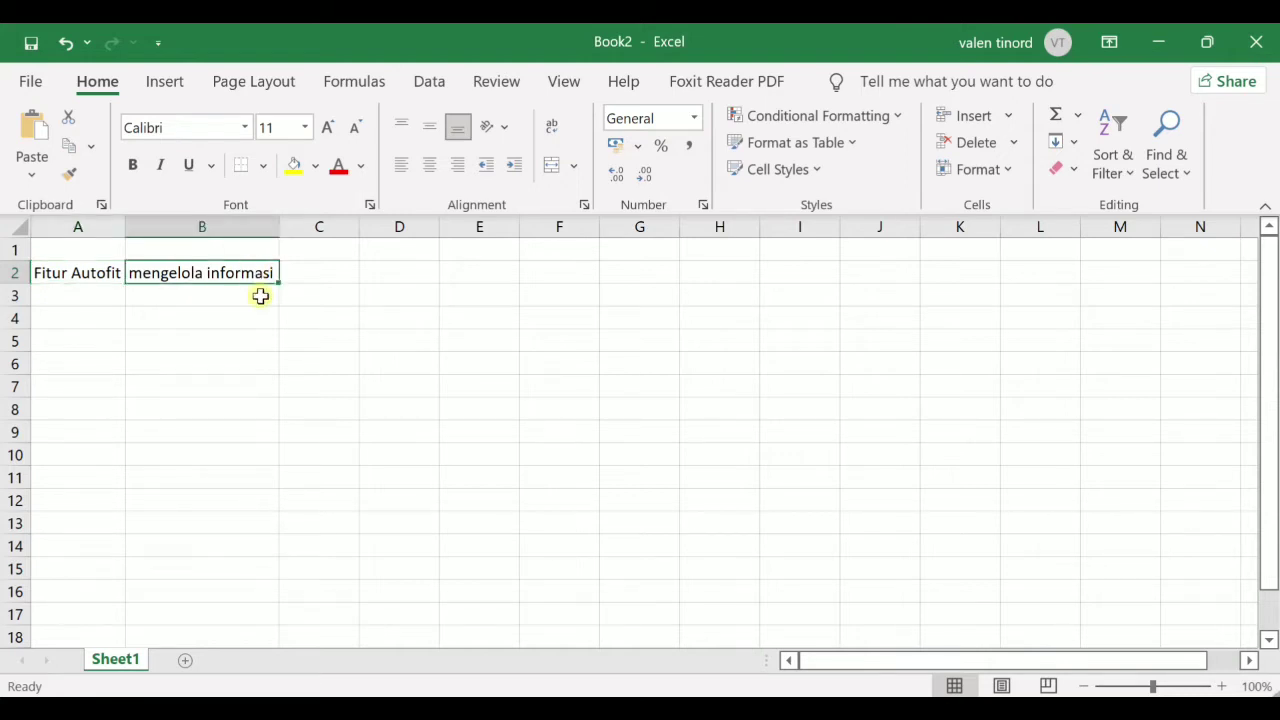
click(291, 366)
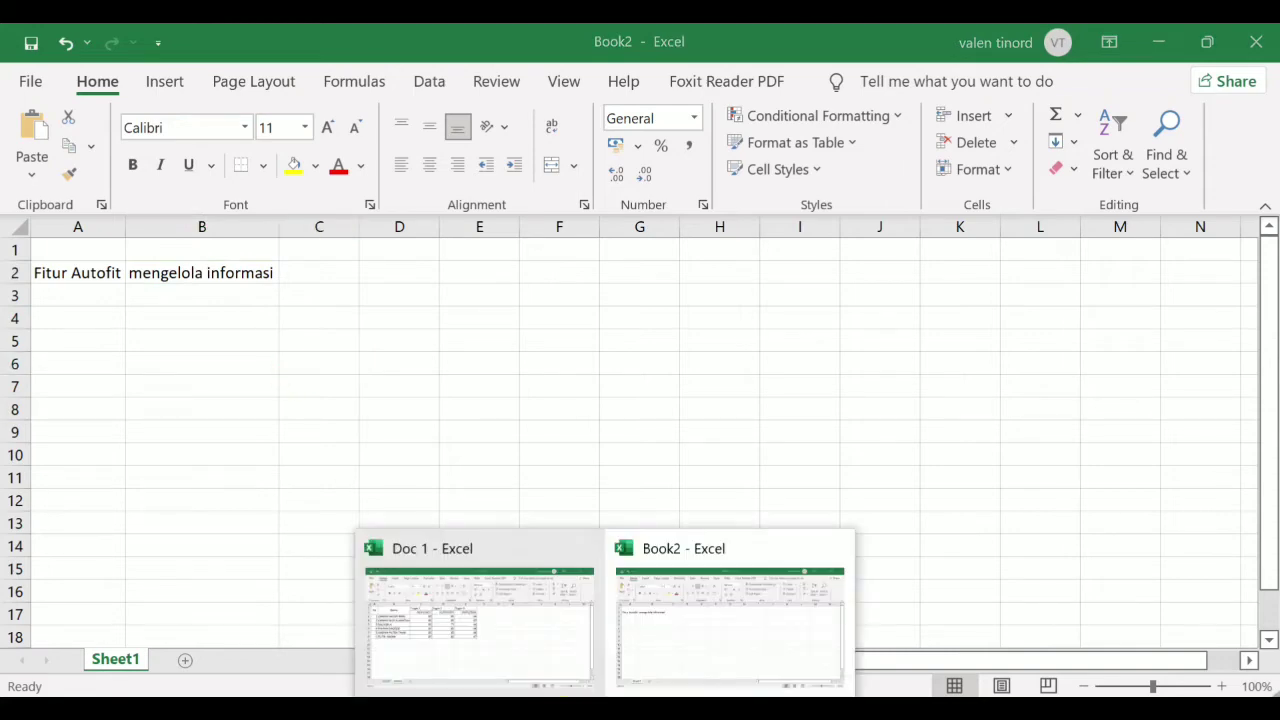
Switch to Sheet1 of the Doc 1 workbook and increase the entire sheet's font size to 11
click(514, 663)
click(124, 664)
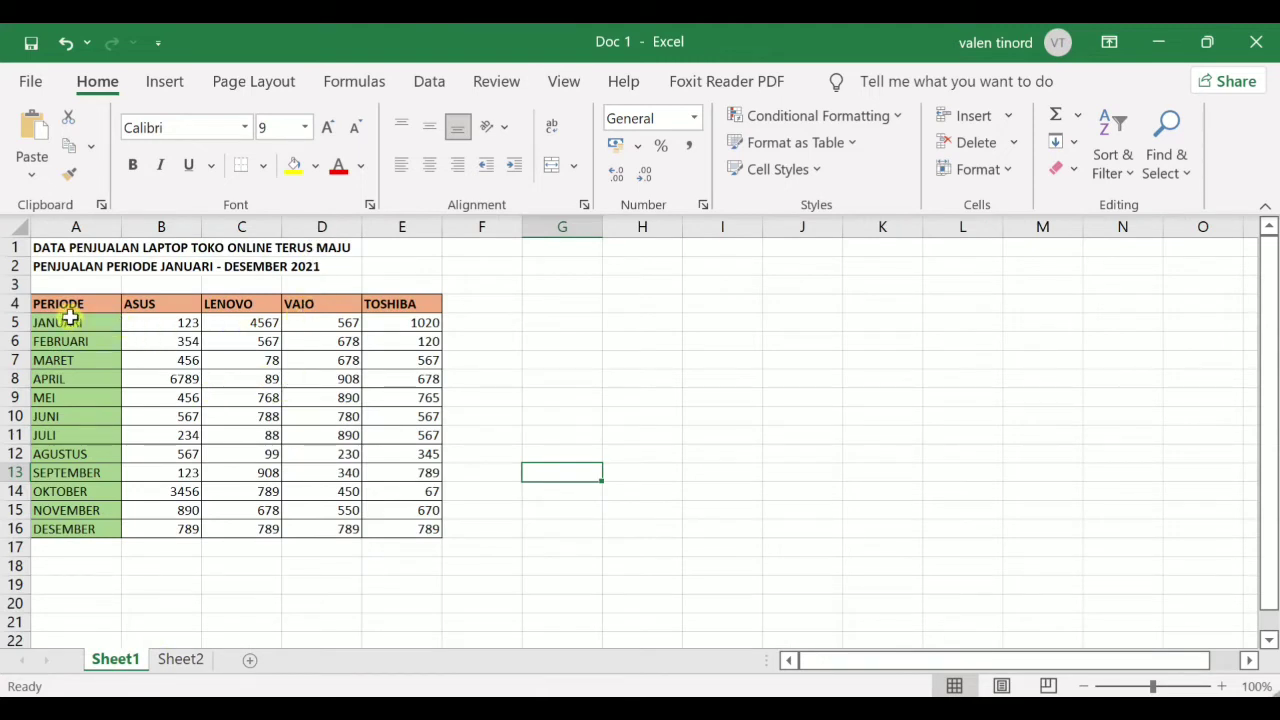
click(19, 230)
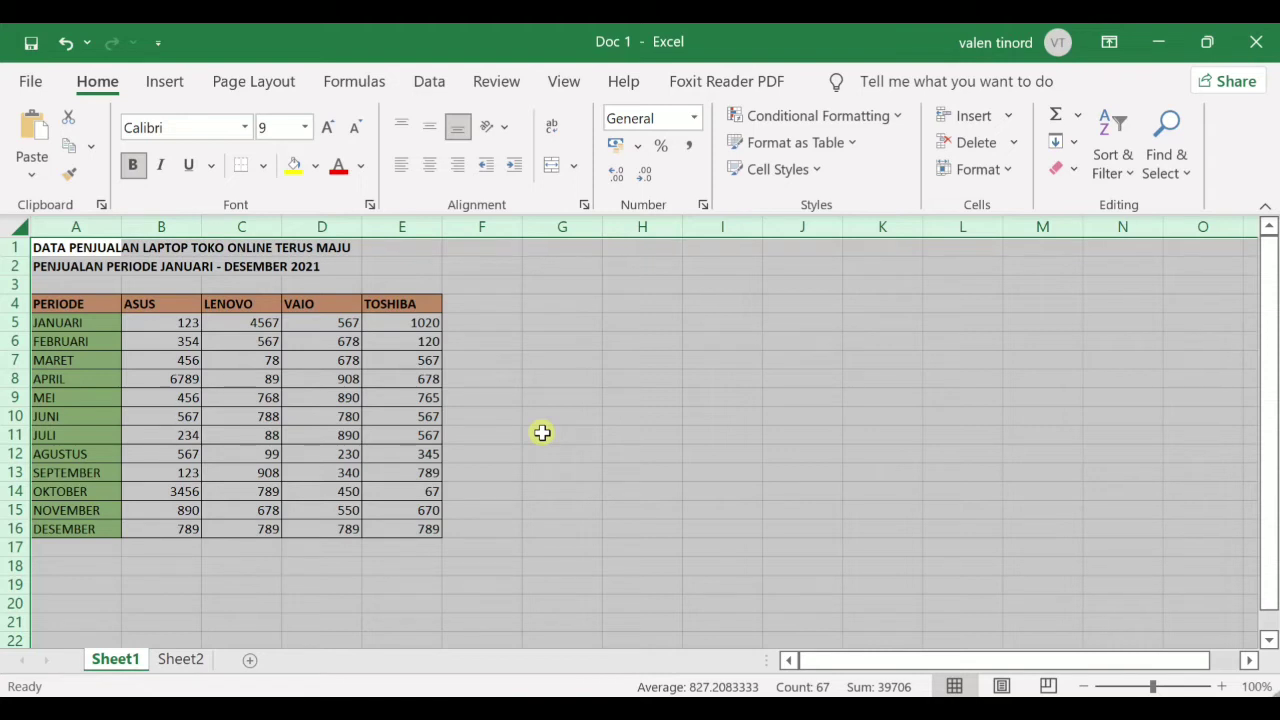
click(329, 128)
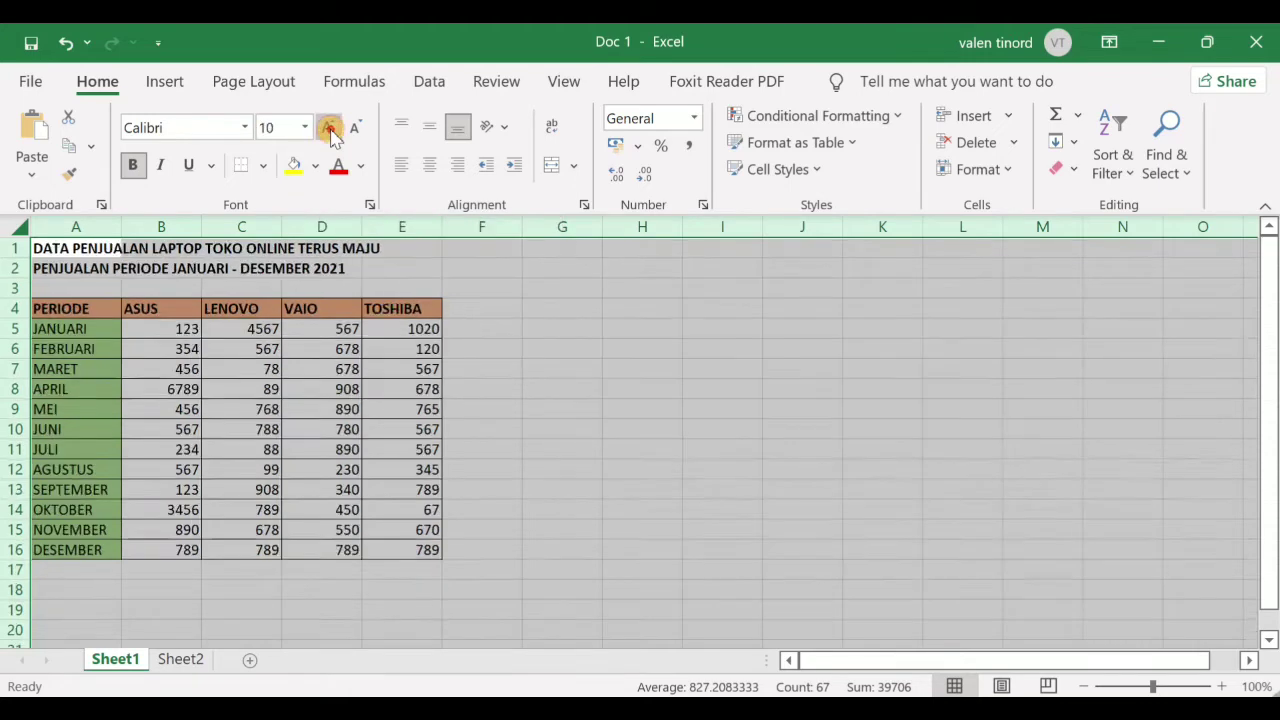
click(329, 128)
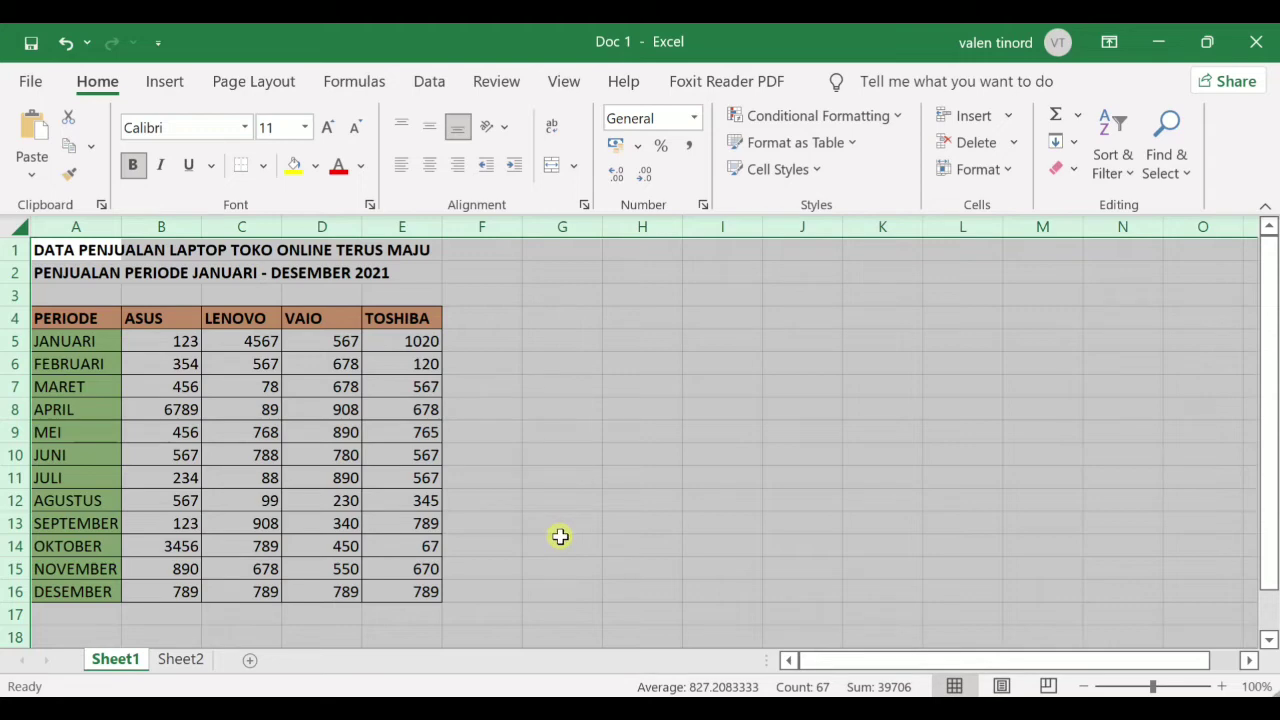
click(608, 479)
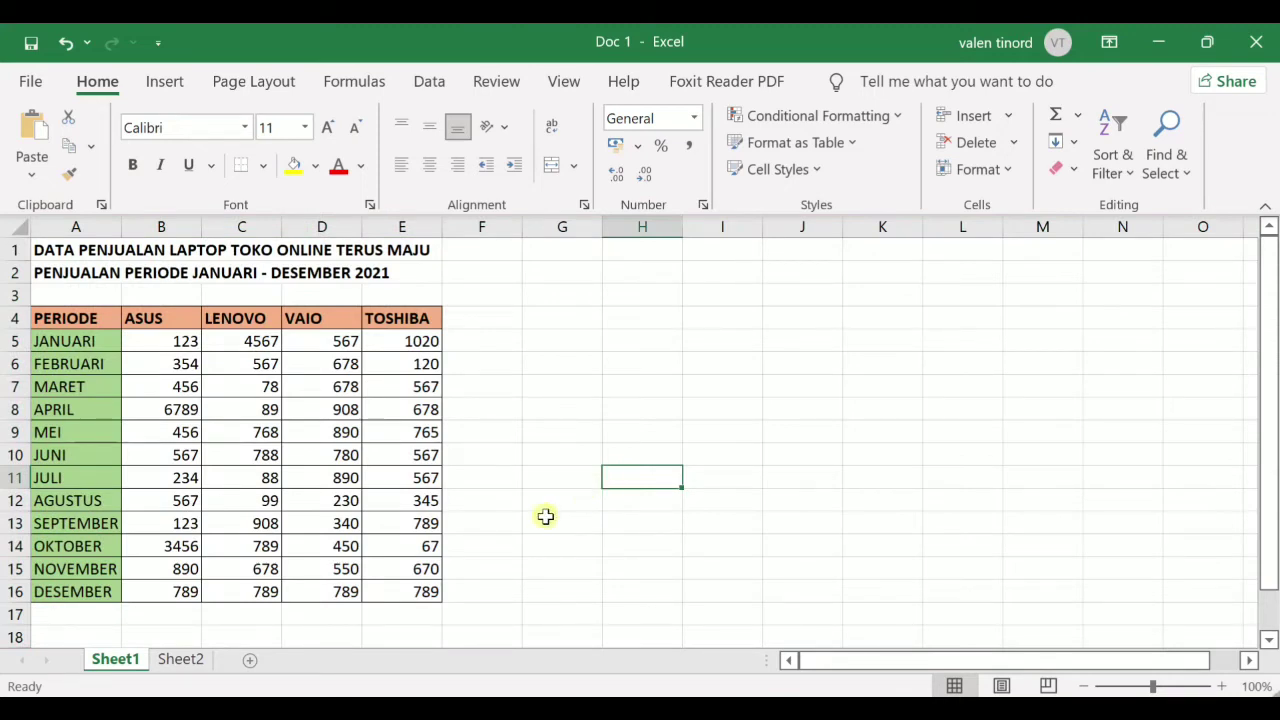
Open Sheet2 and examine the date cells under Tugas 1, Tugas 2 and Tugas 3
click(200, 663)
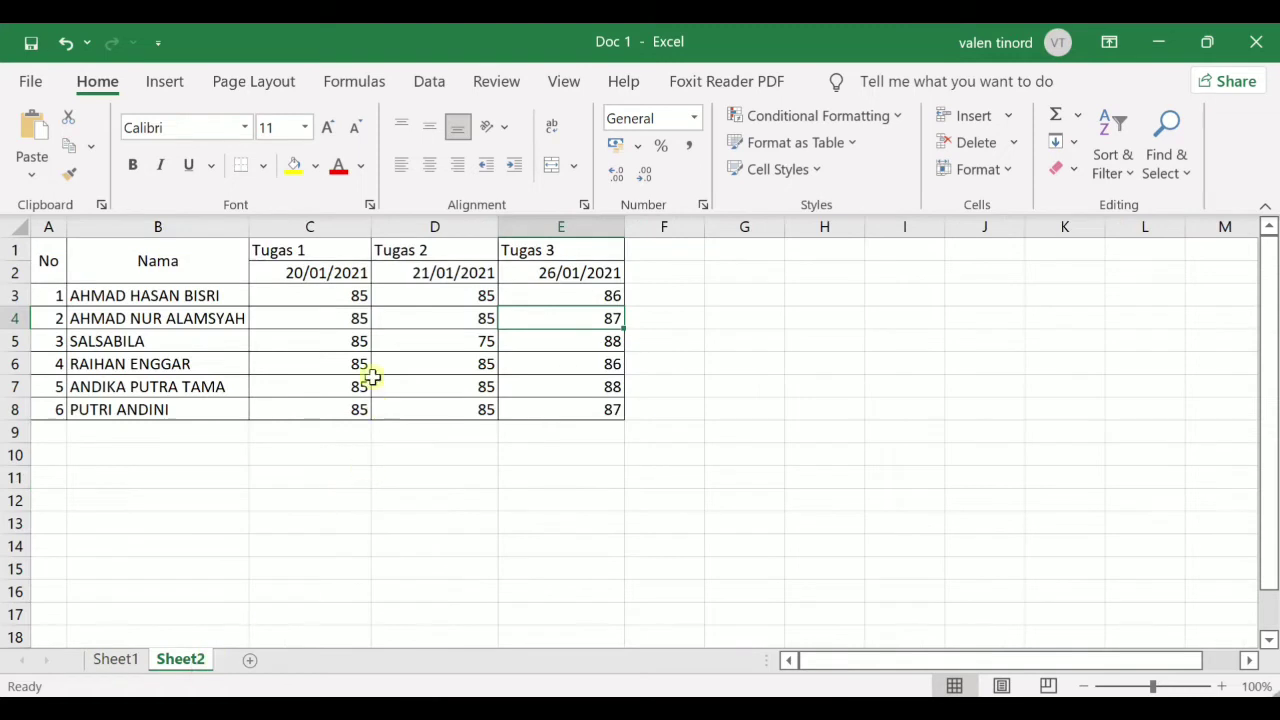
click(309, 274)
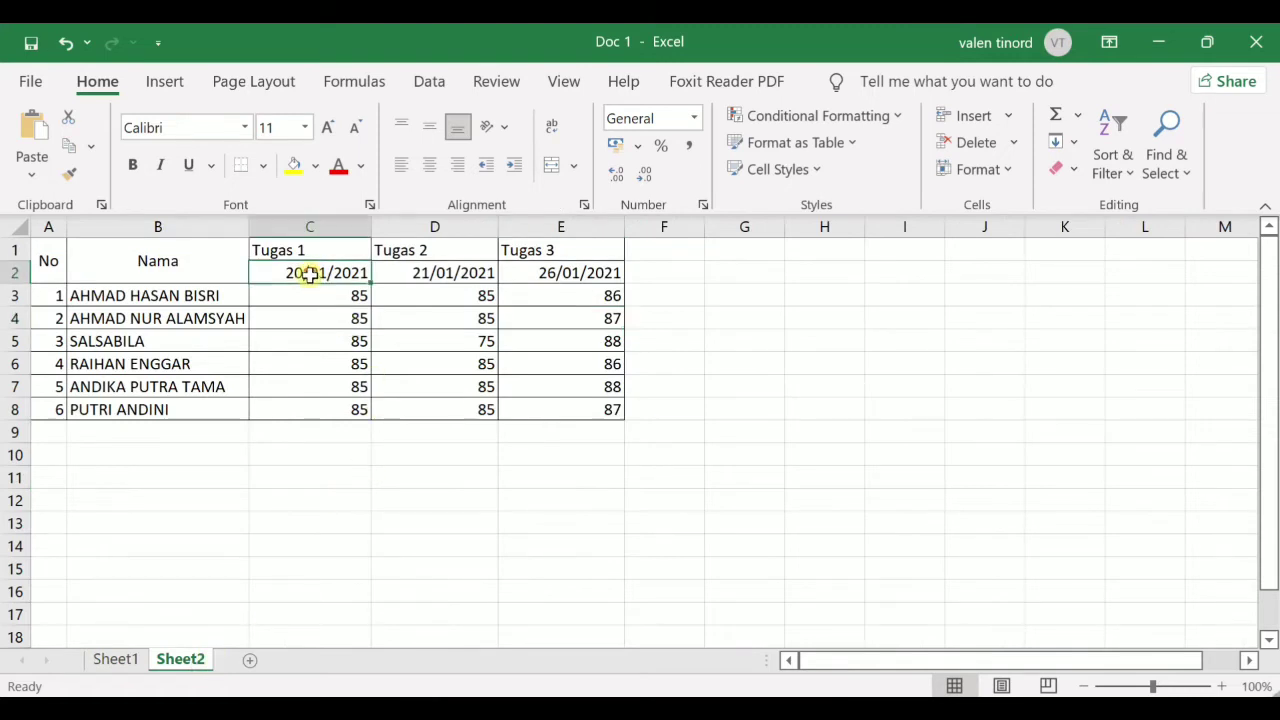
click(425, 276)
click(565, 277)
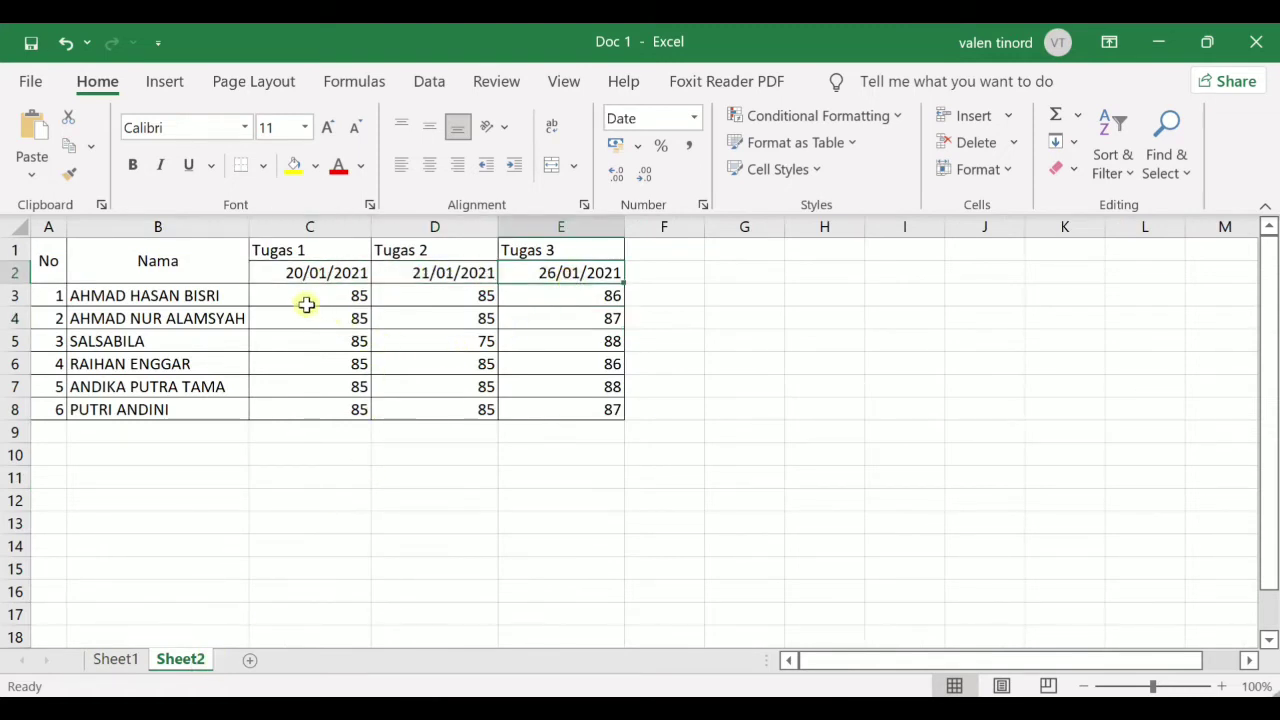
Format the dates in C2:E2 with the *14 March 2012 date type
click(265, 271)
drag(265, 271, 582, 276)
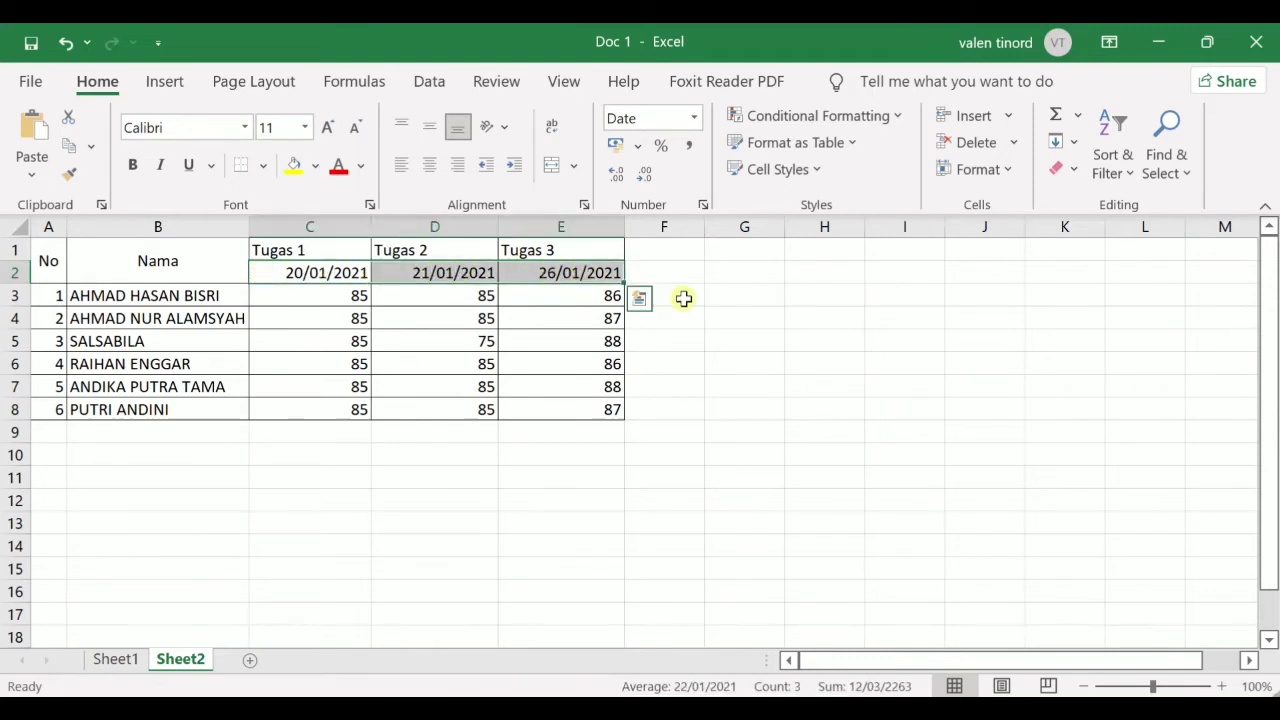
drag(310, 272, 582, 272)
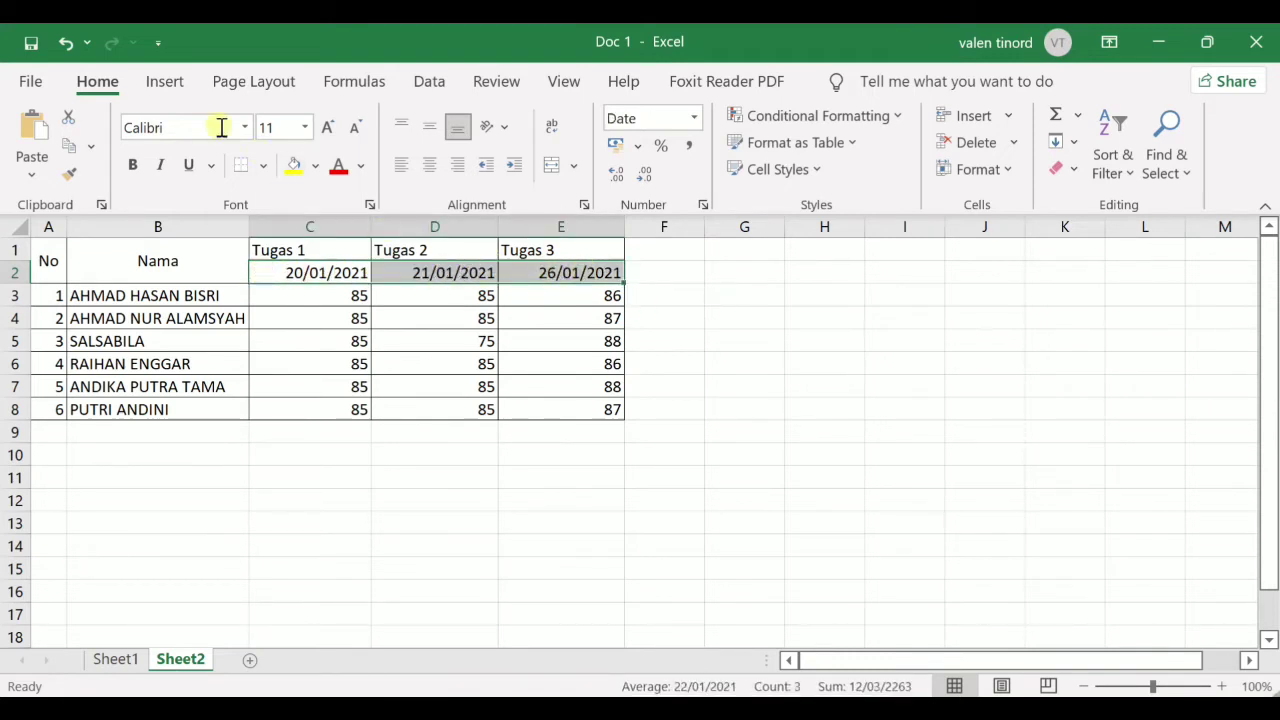
click(1002, 170)
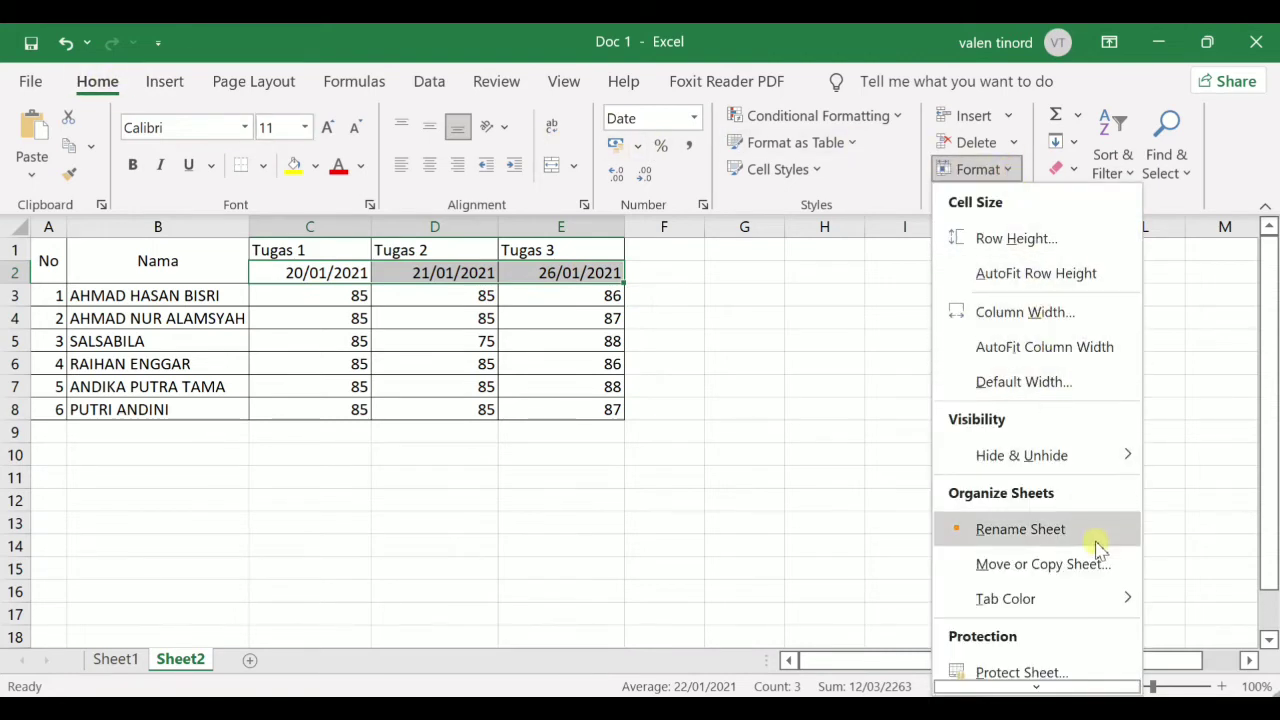
scroll(1100, 548, down, 1)
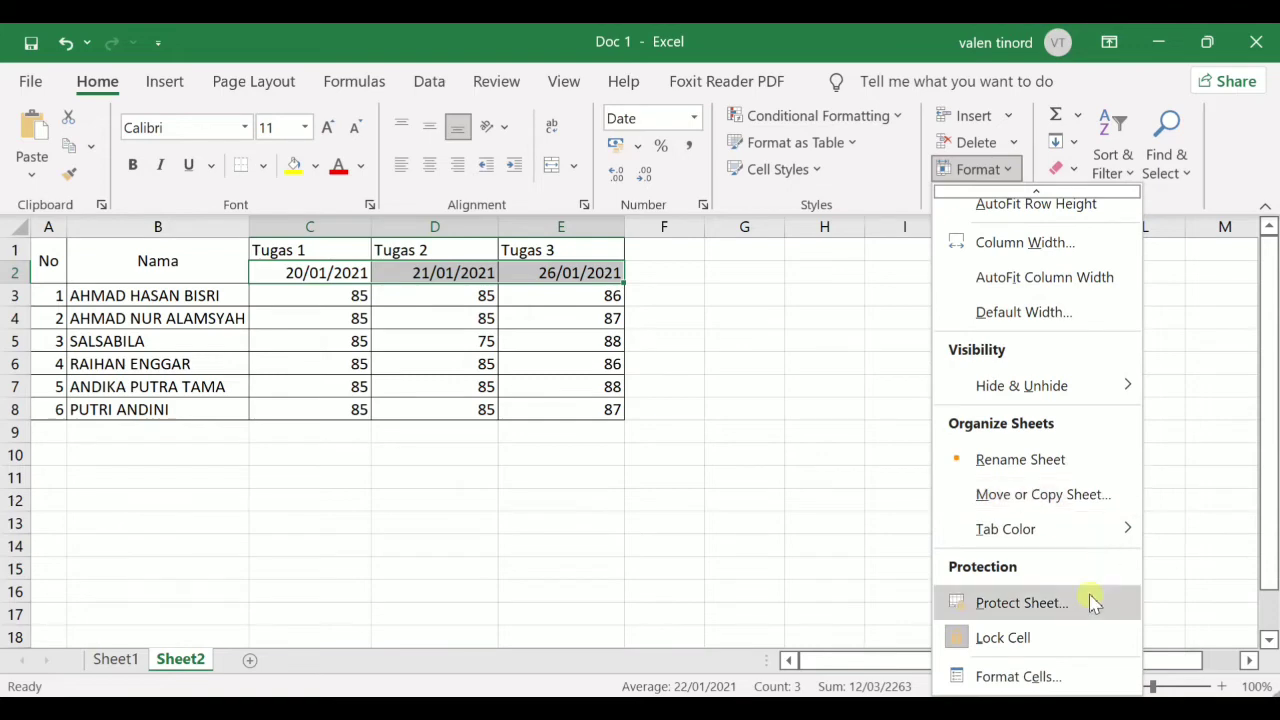
click(1047, 680)
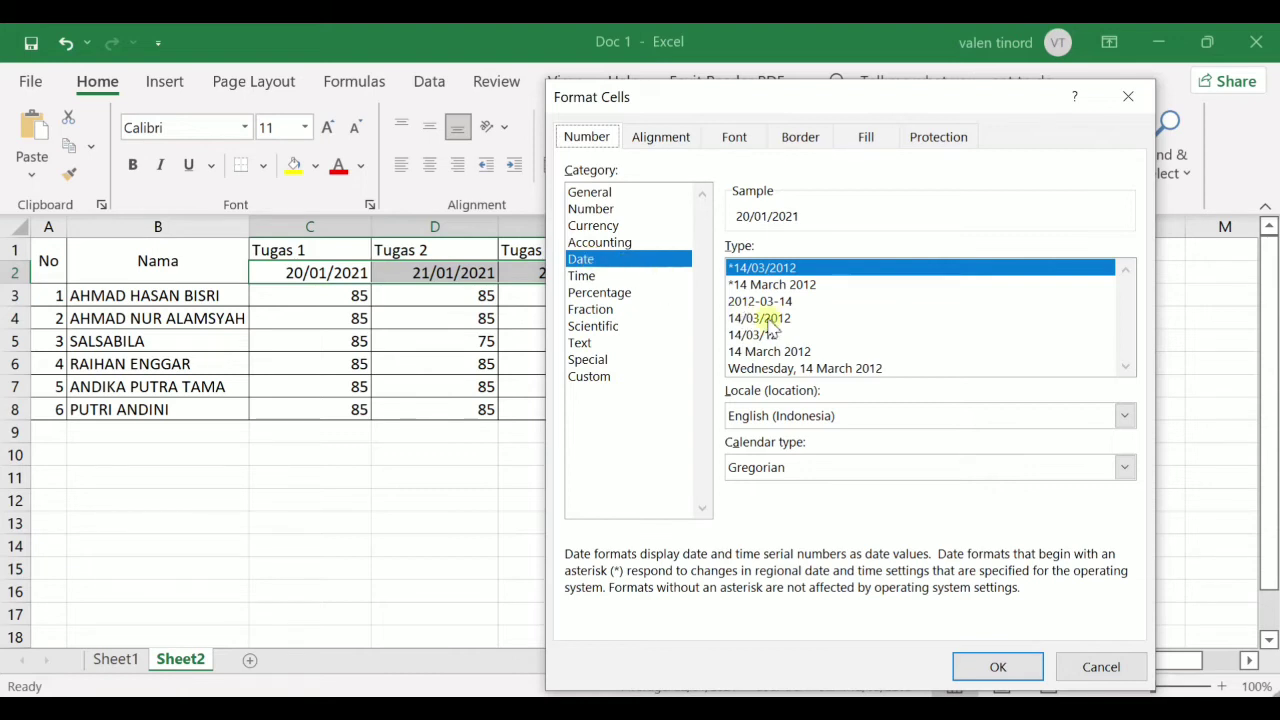
click(783, 285)
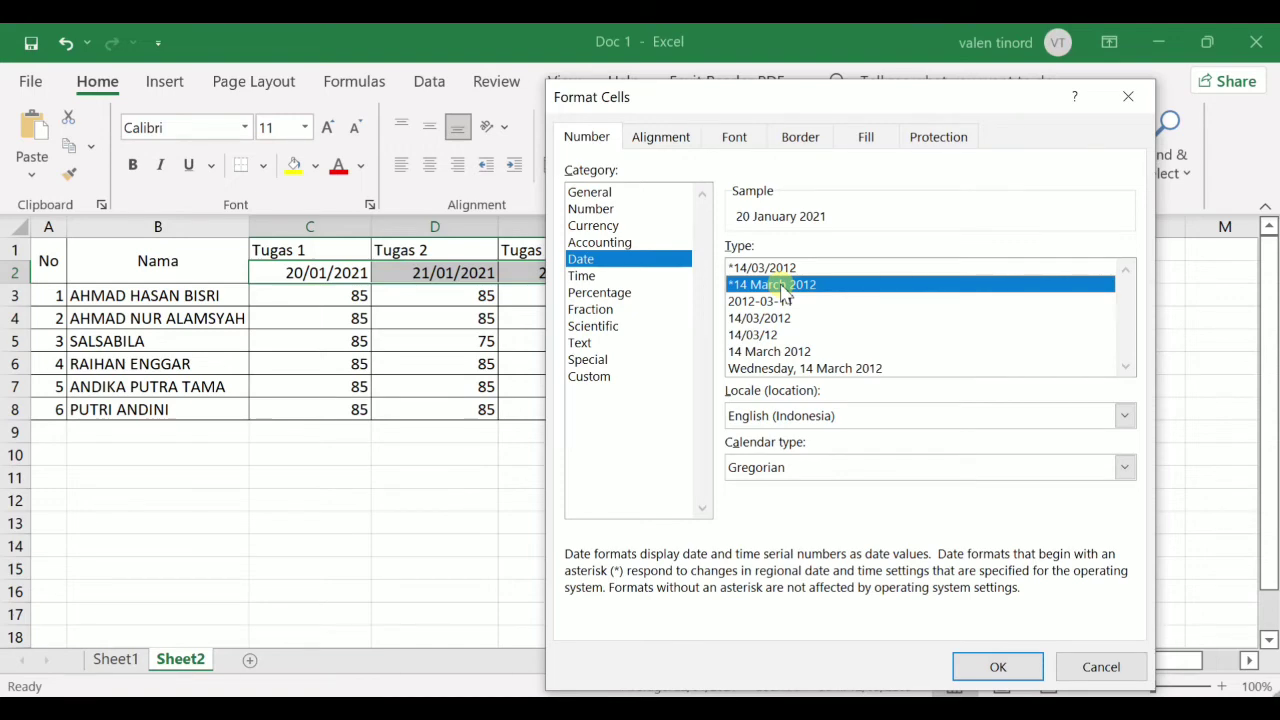
click(998, 666)
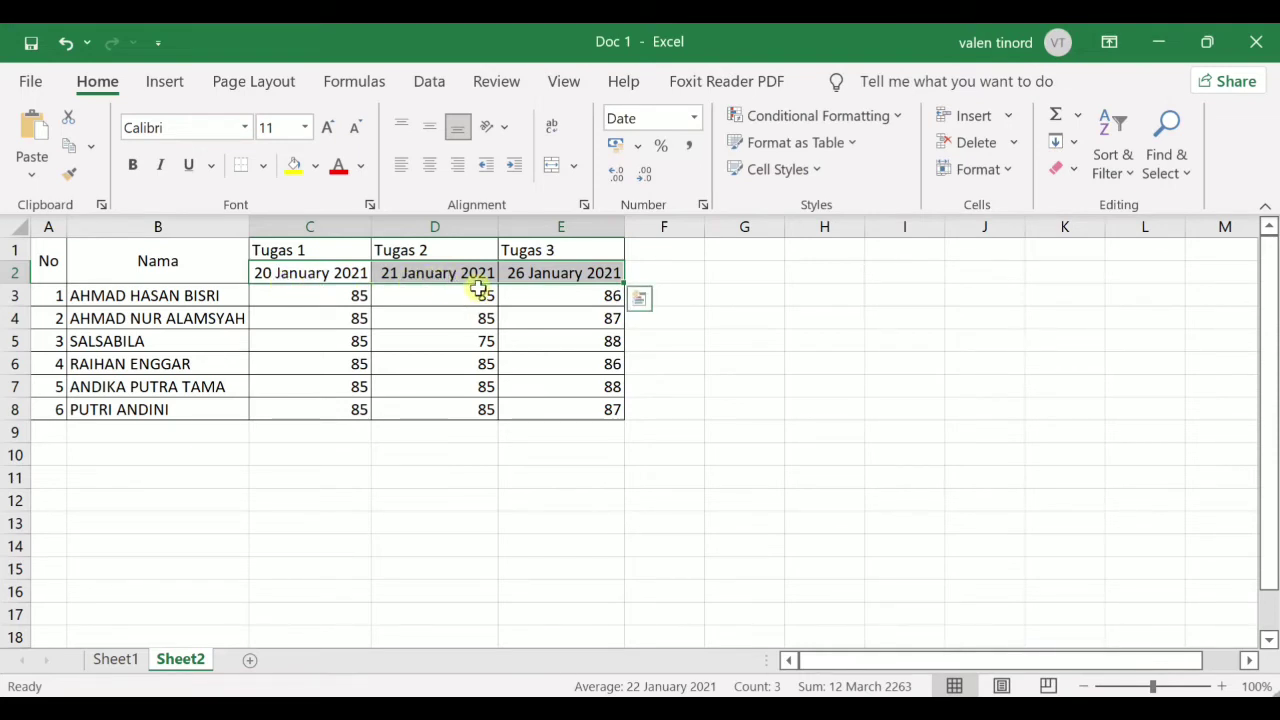
Examine each number format category from General to Custom in Format Cells for the selected dates, without applying any change
click(1003, 172)
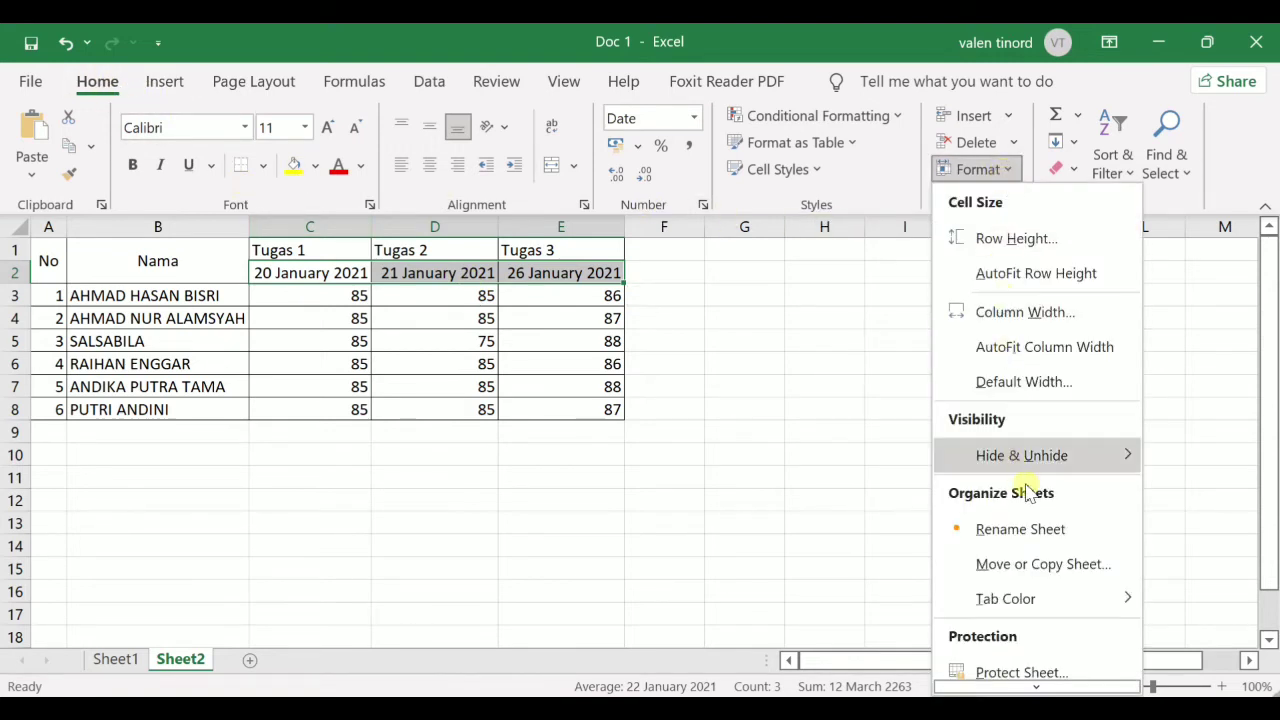
scroll(1030, 480, down, 2)
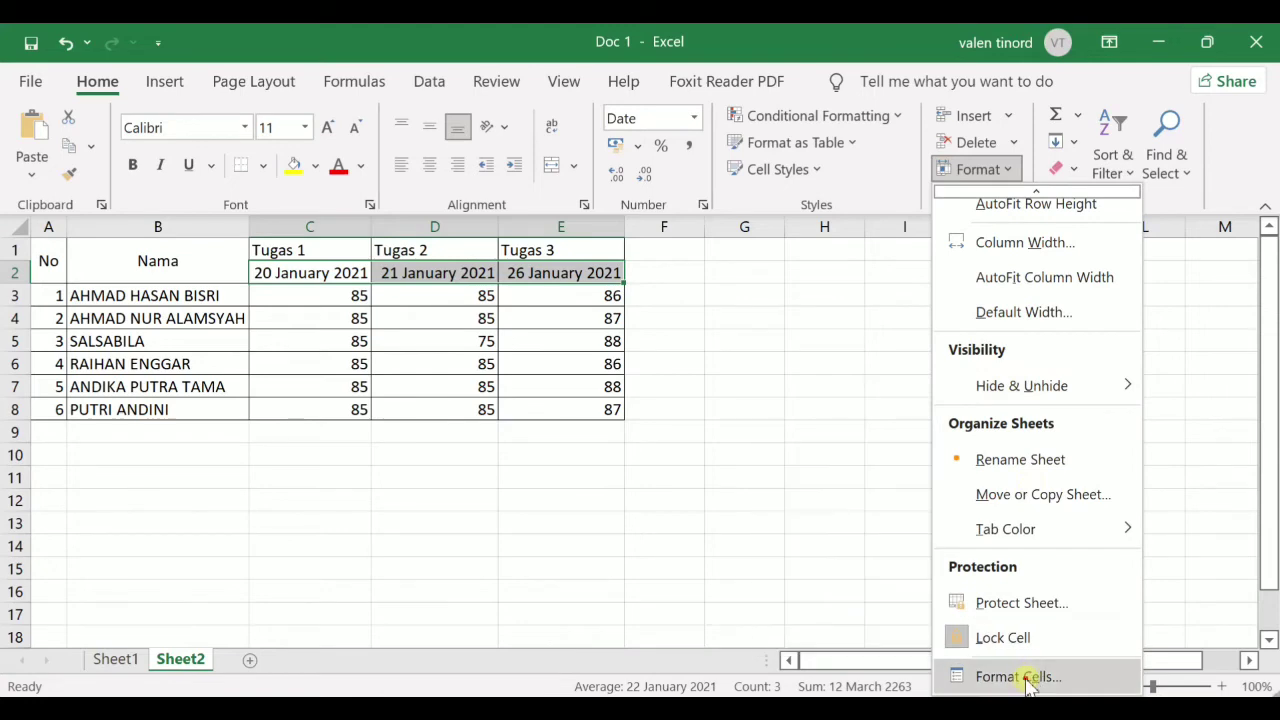
click(1020, 677)
click(588, 140)
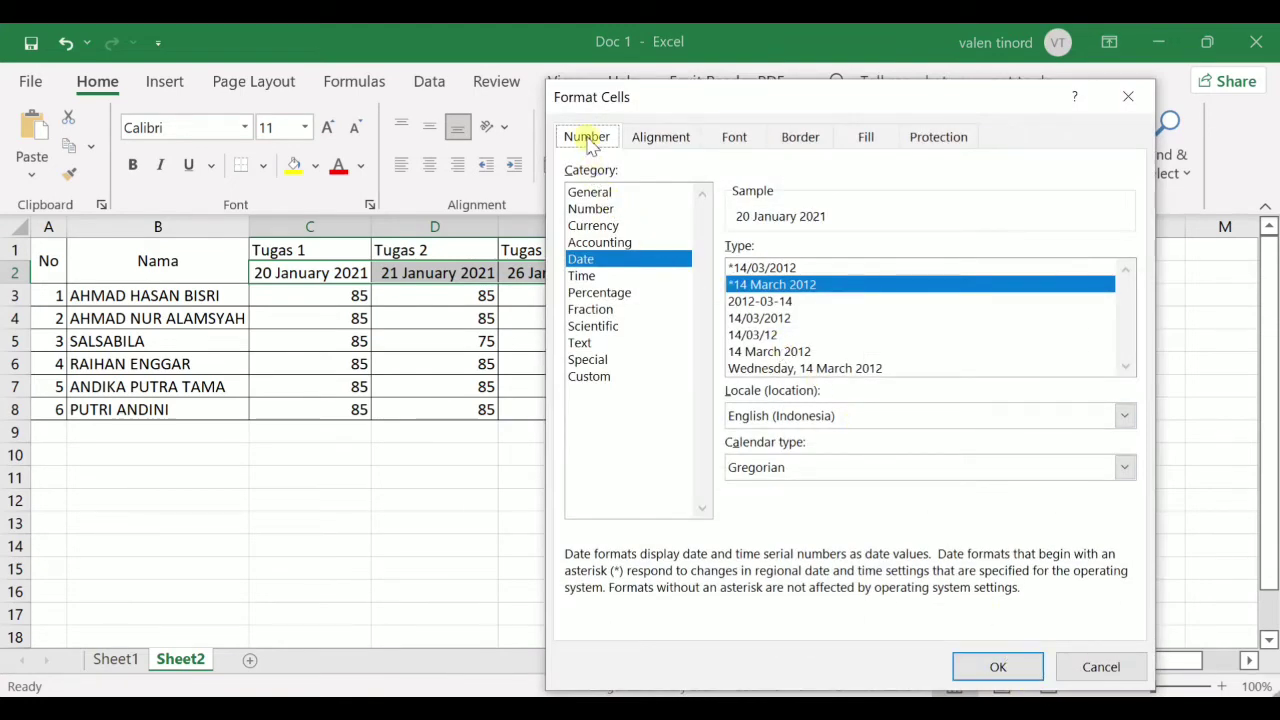
click(600, 196)
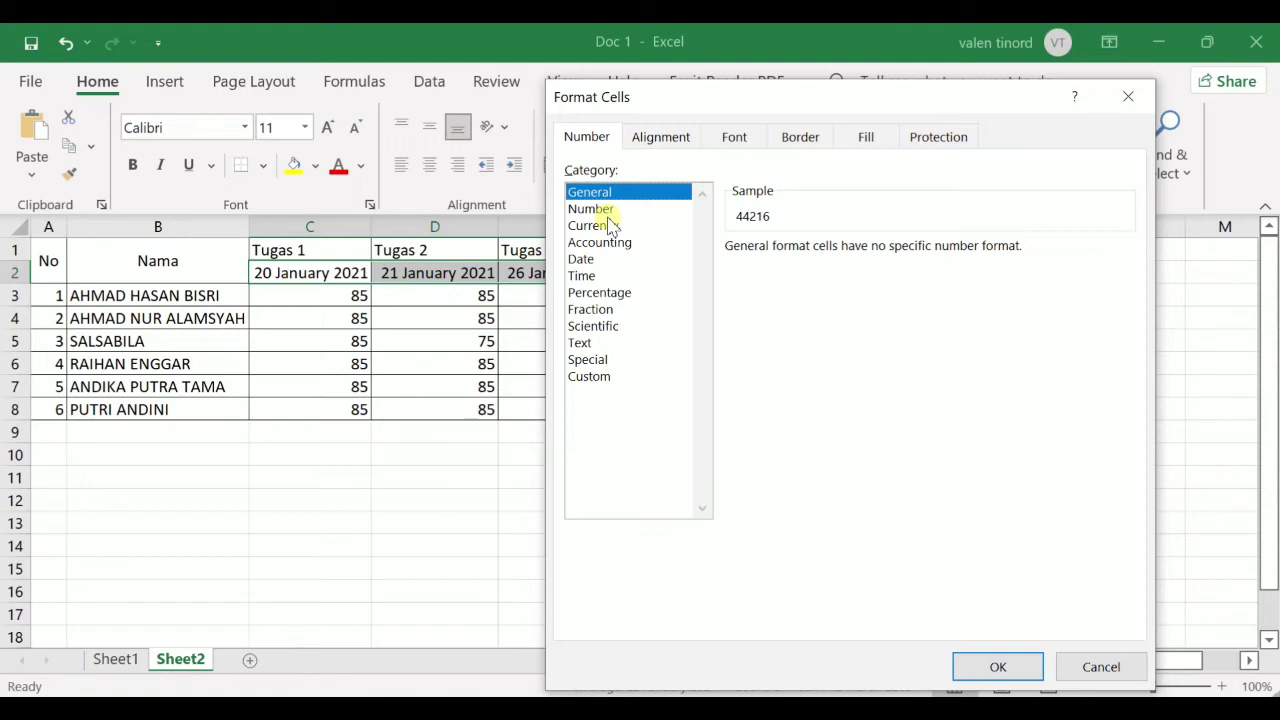
click(604, 210)
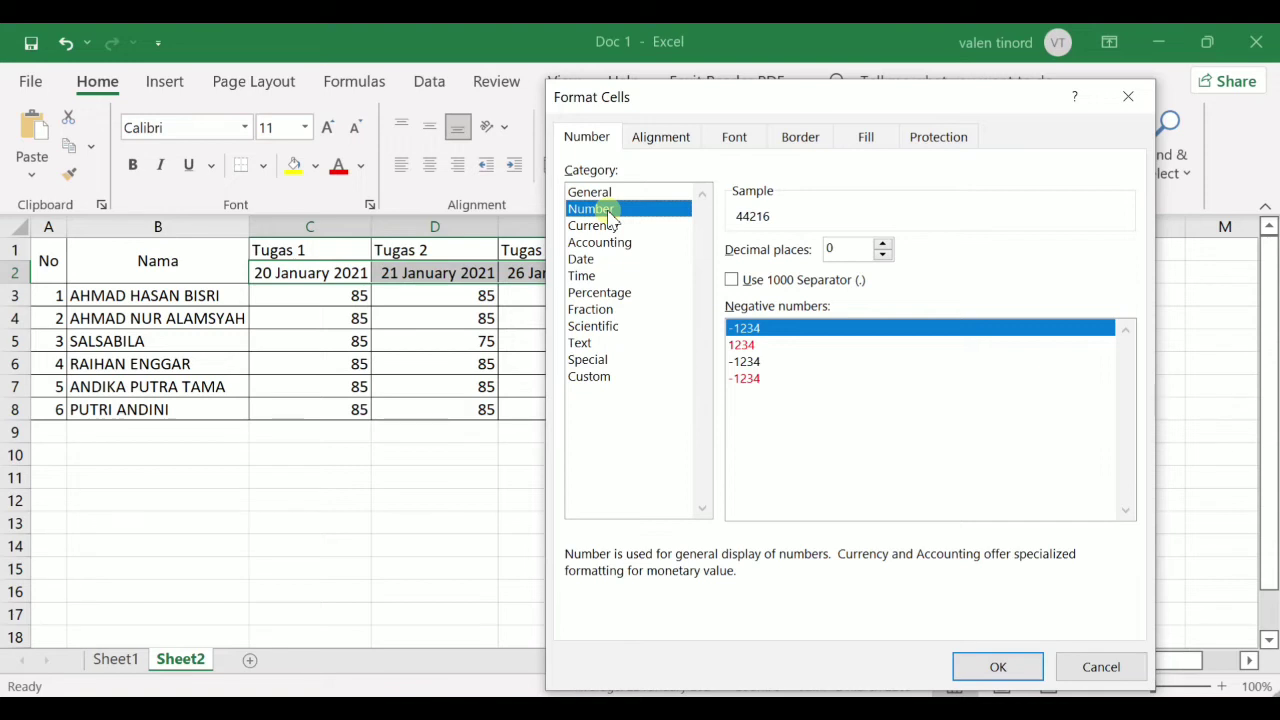
click(615, 227)
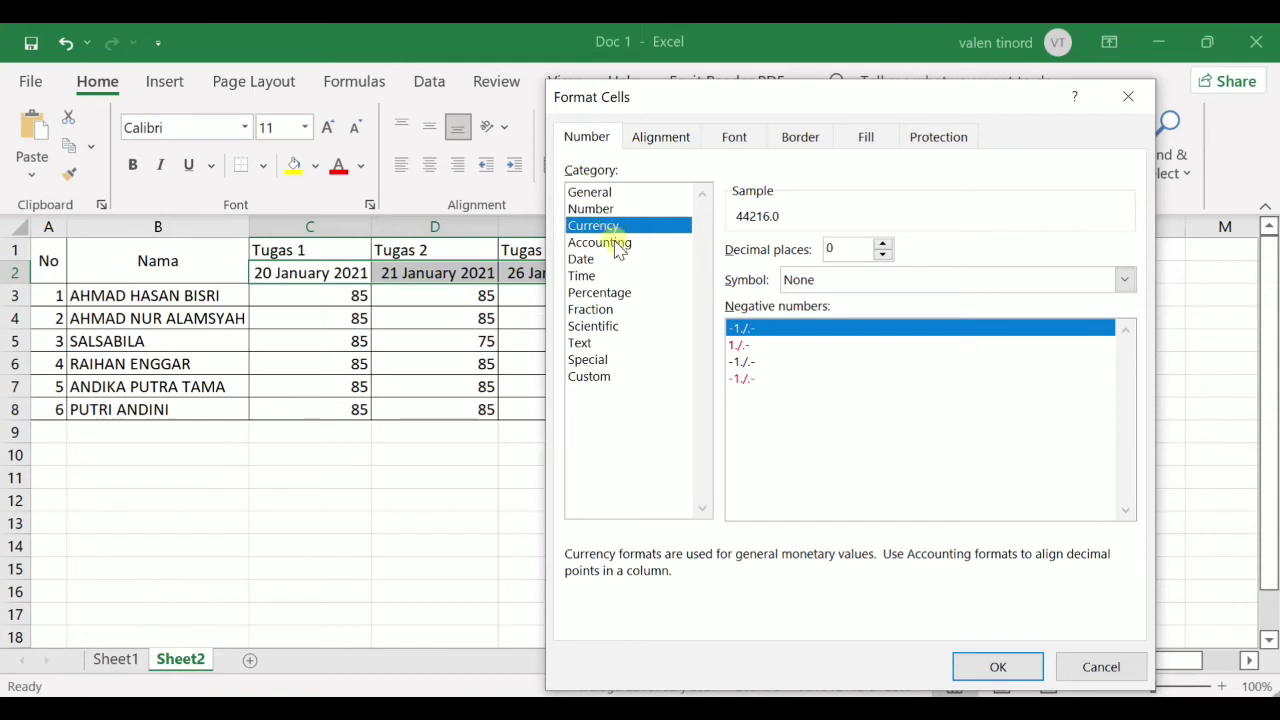
click(616, 246)
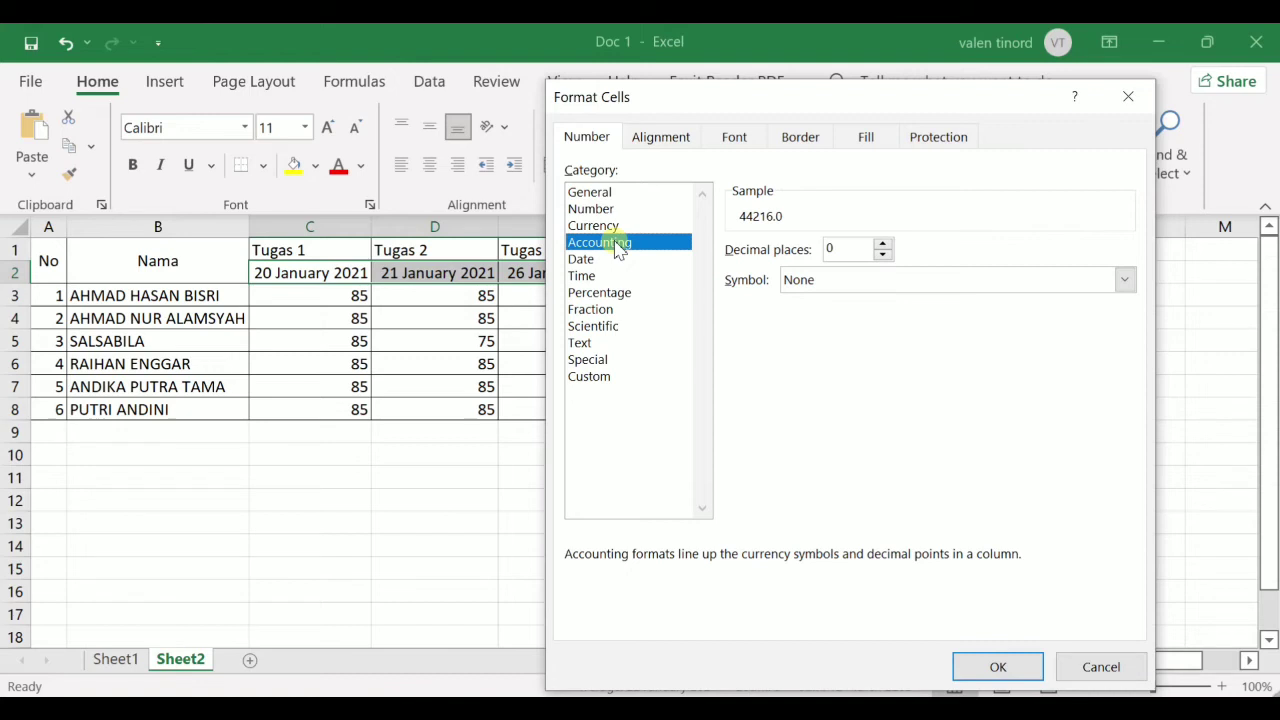
click(590, 260)
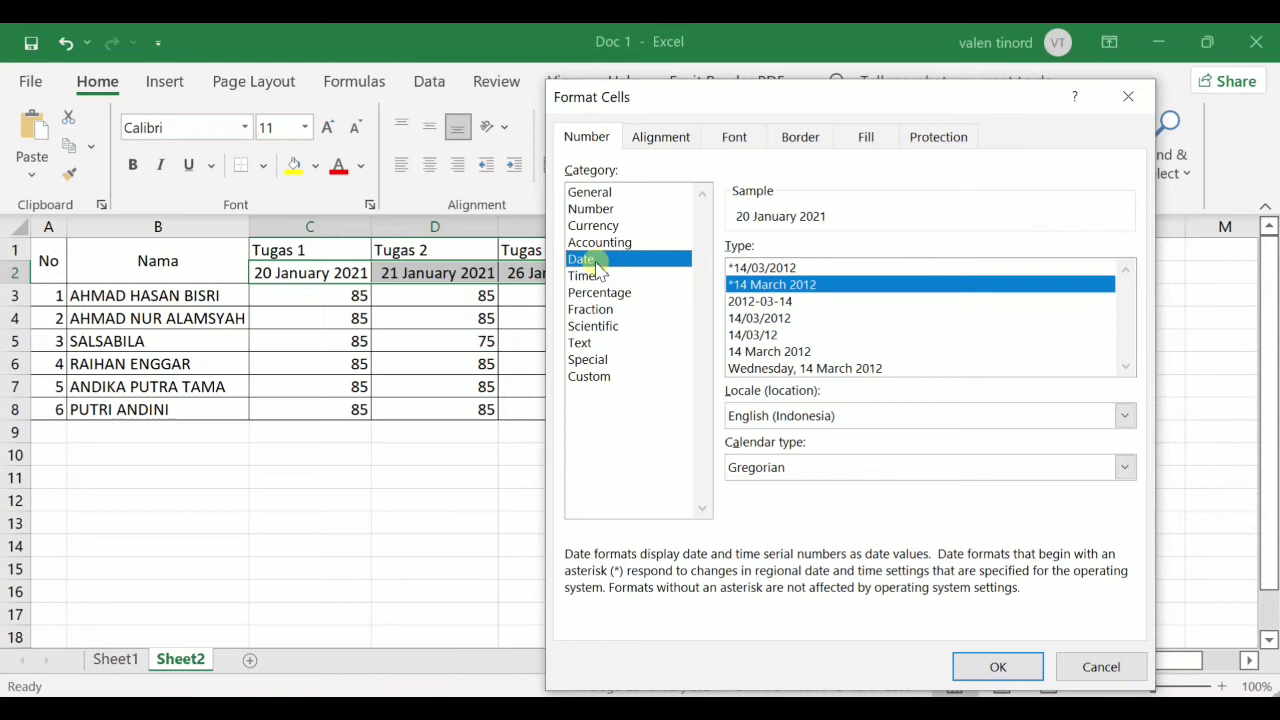
click(588, 276)
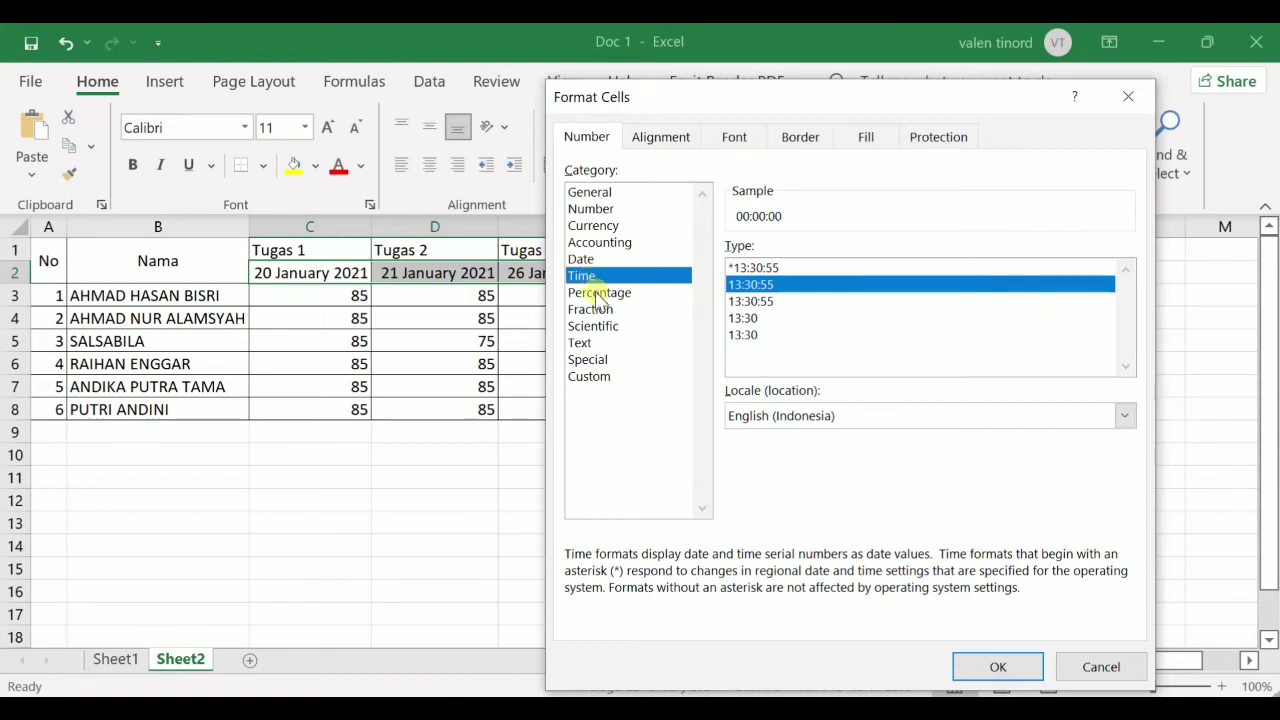
click(596, 292)
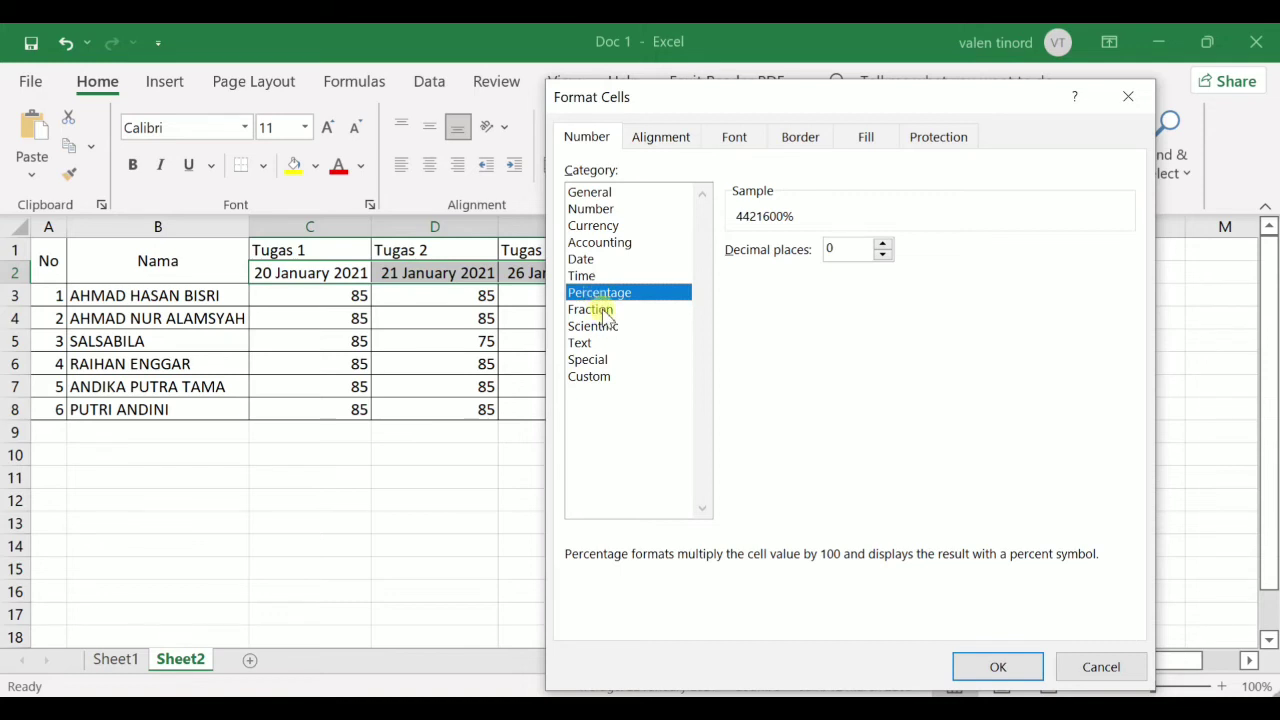
click(604, 312)
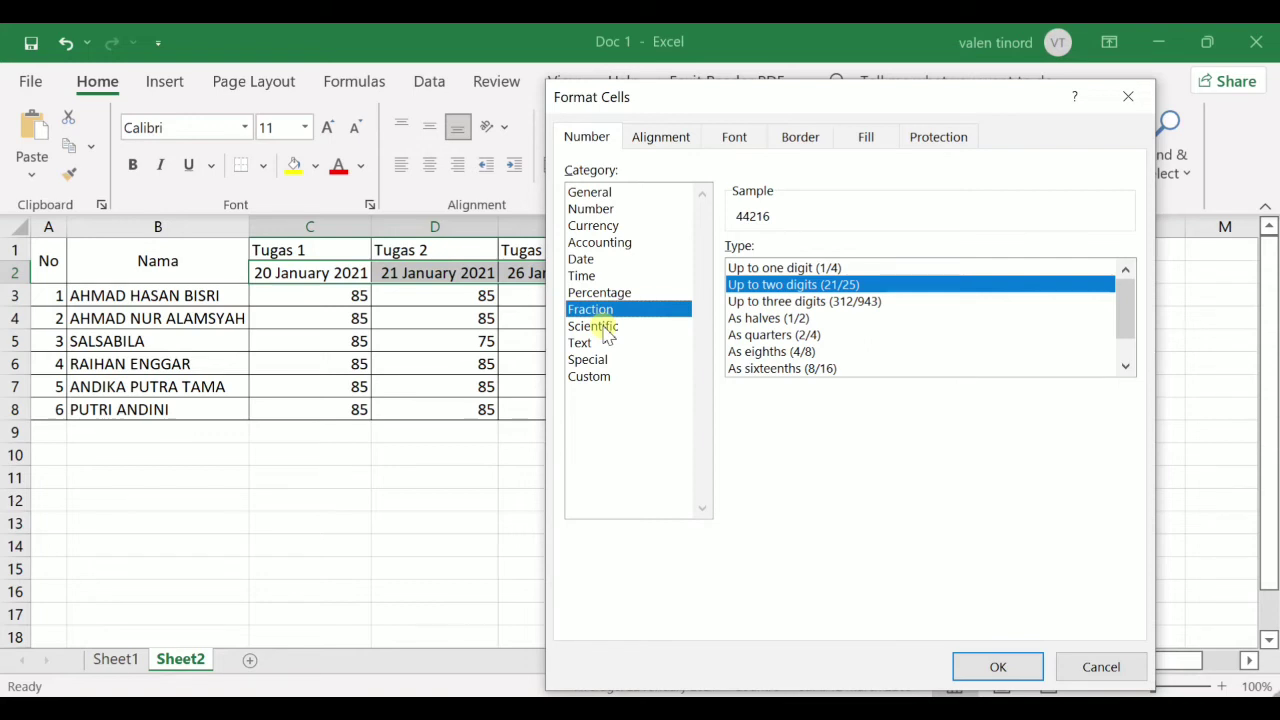
click(607, 335)
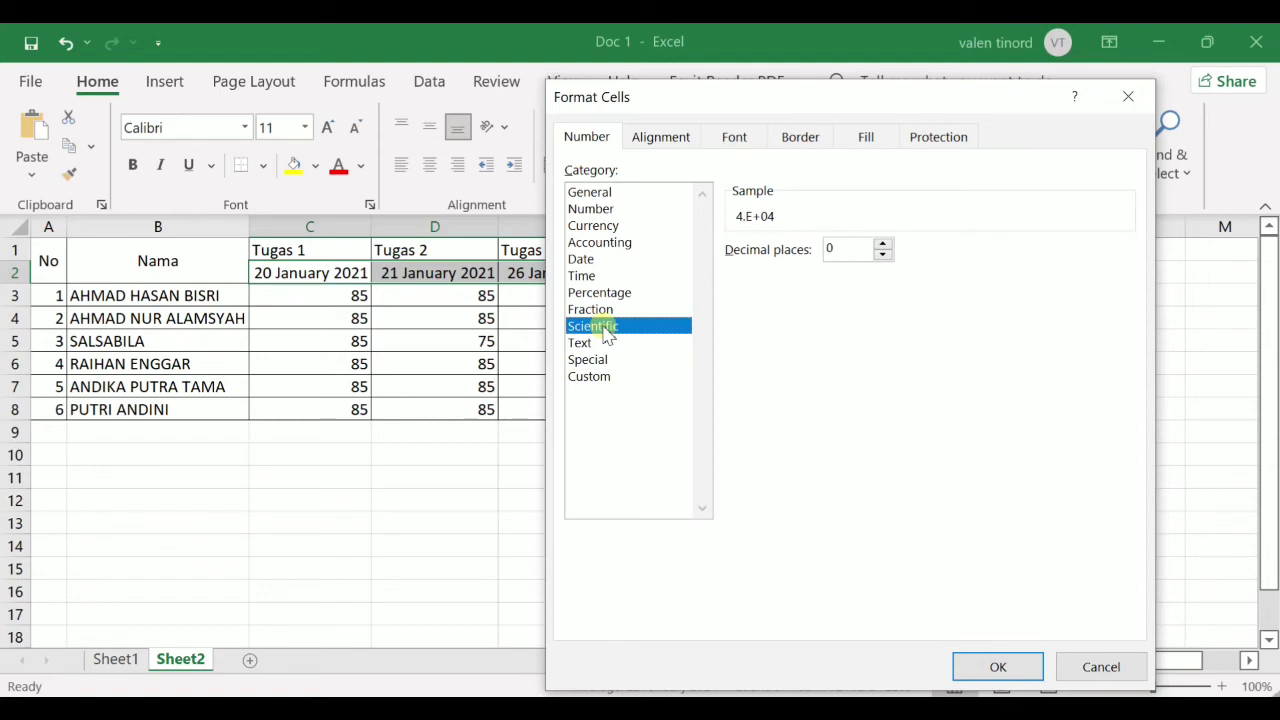
click(581, 345)
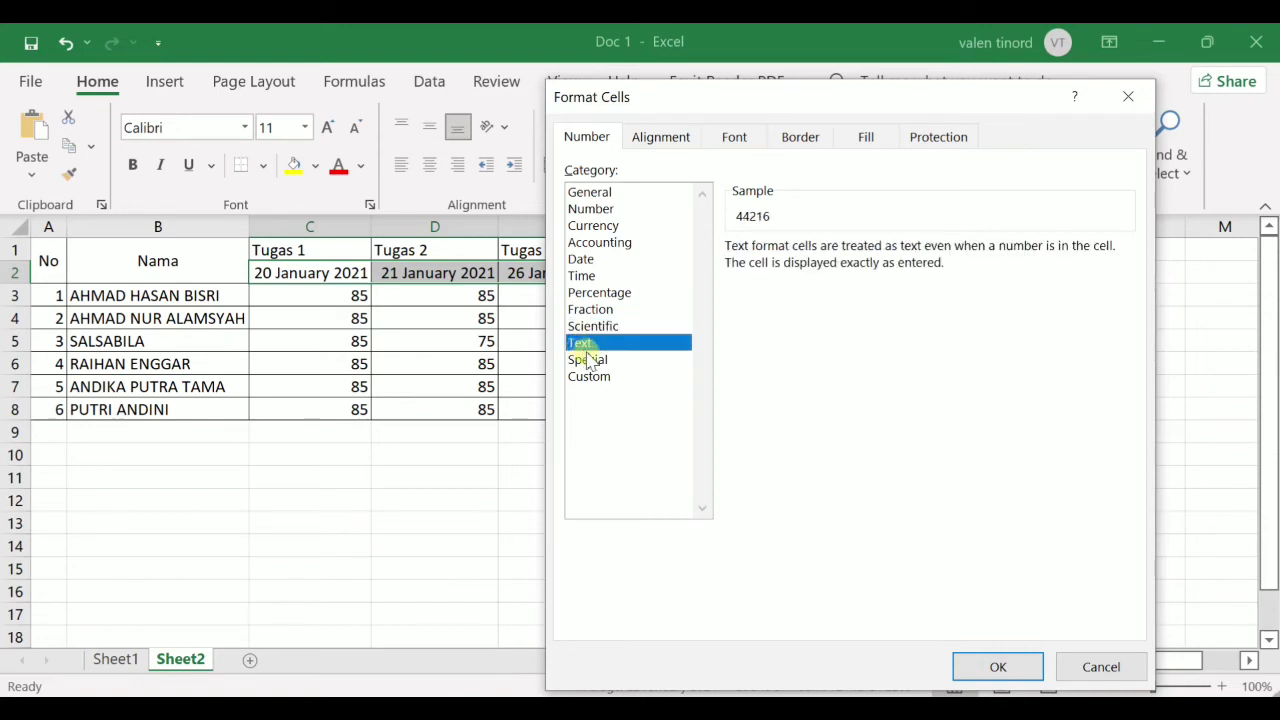
click(605, 360)
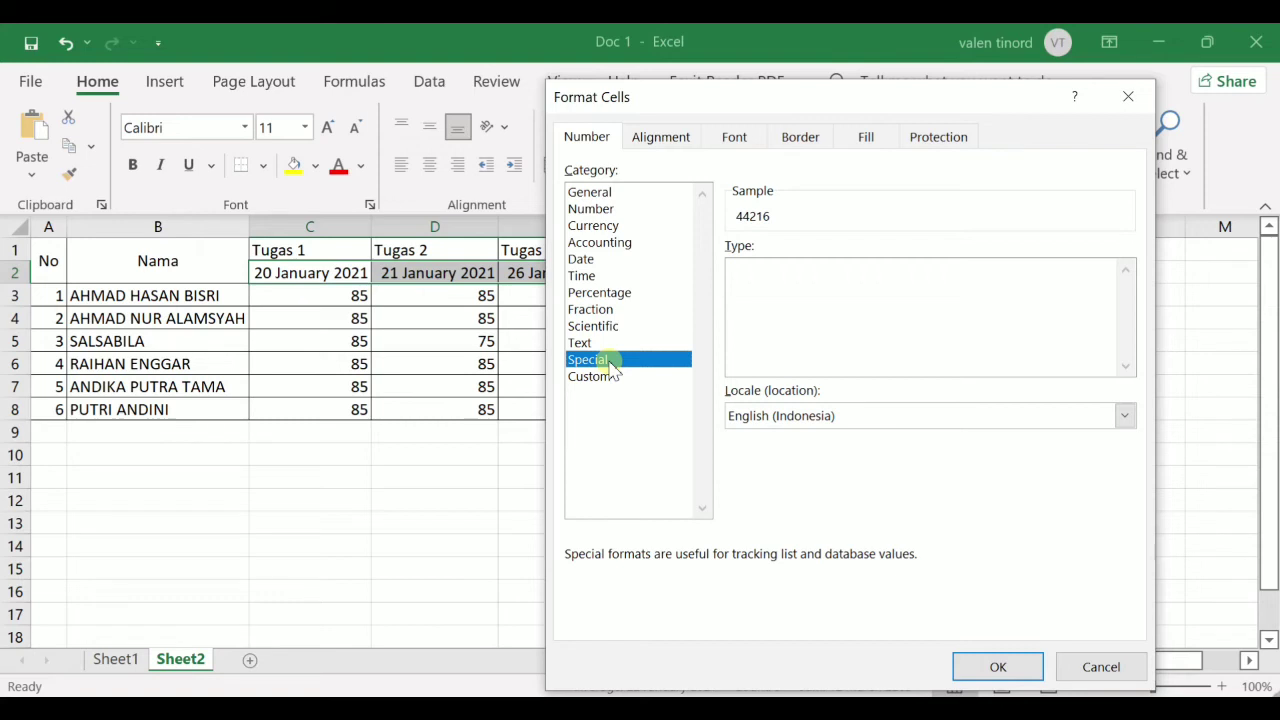
click(612, 375)
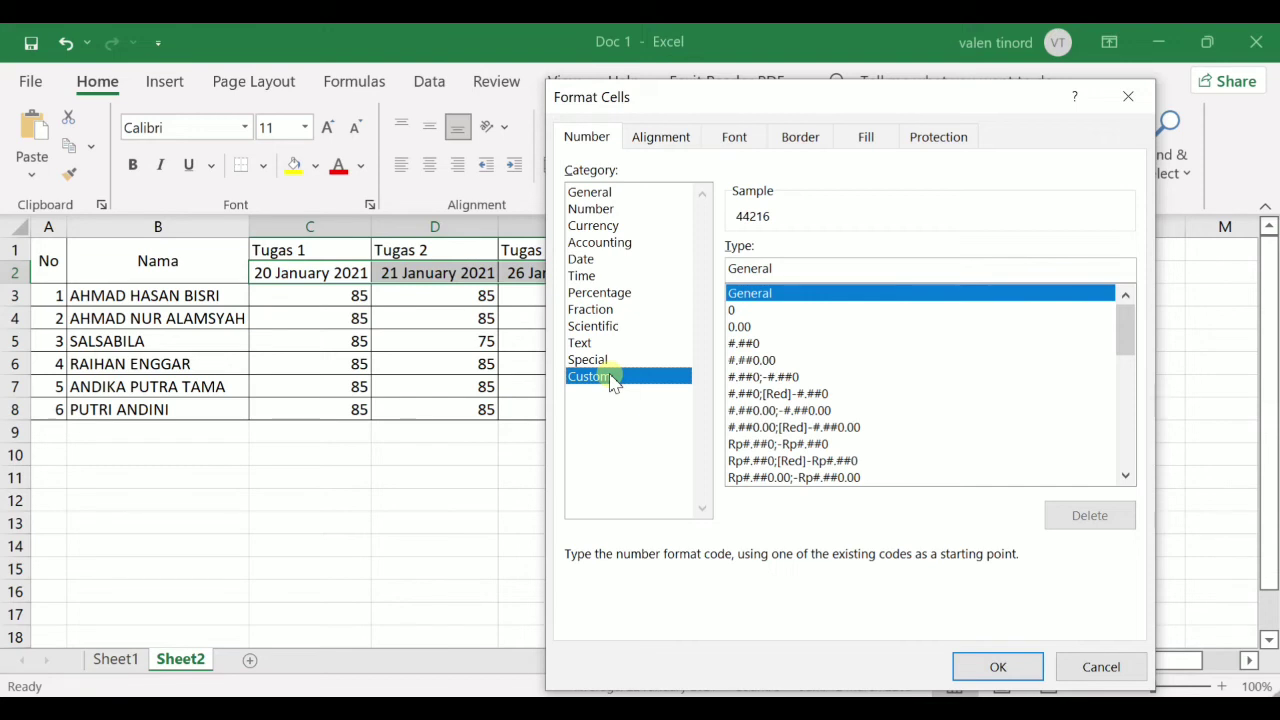
click(1100, 667)
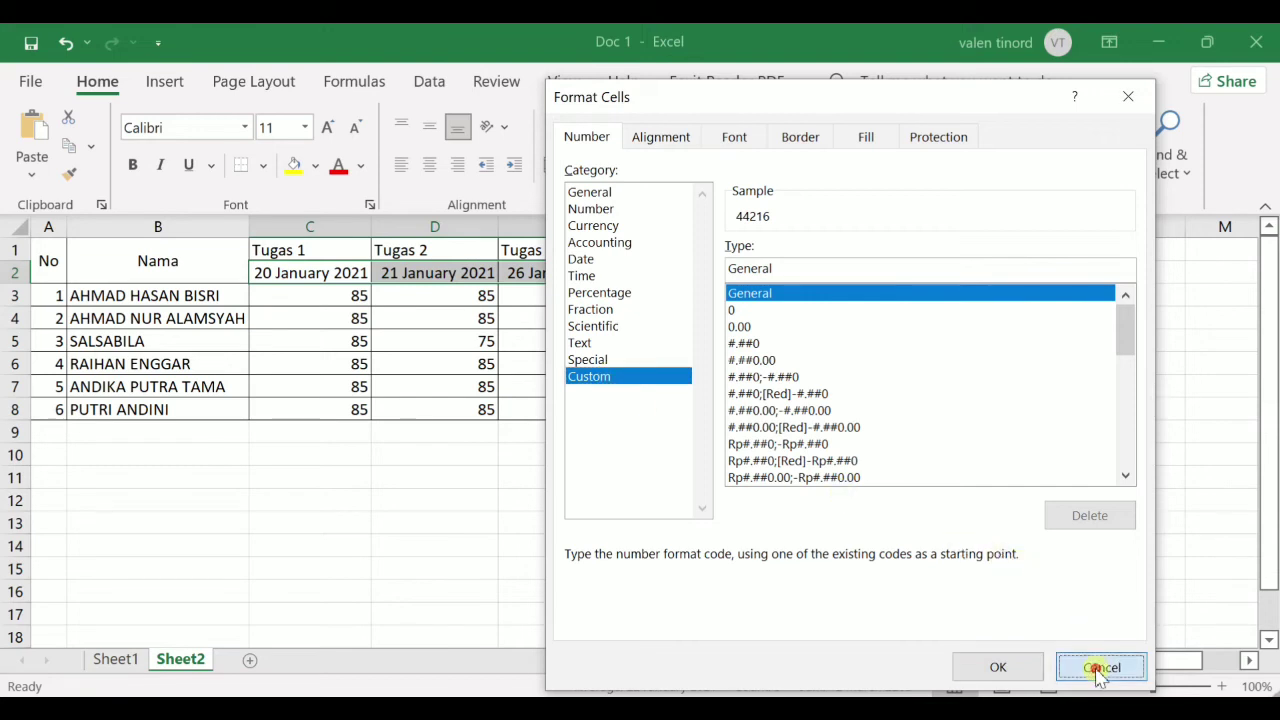
Format the sales figures in B5:E16 on Sheet1 as Number with 2 decimal places
click(118, 662)
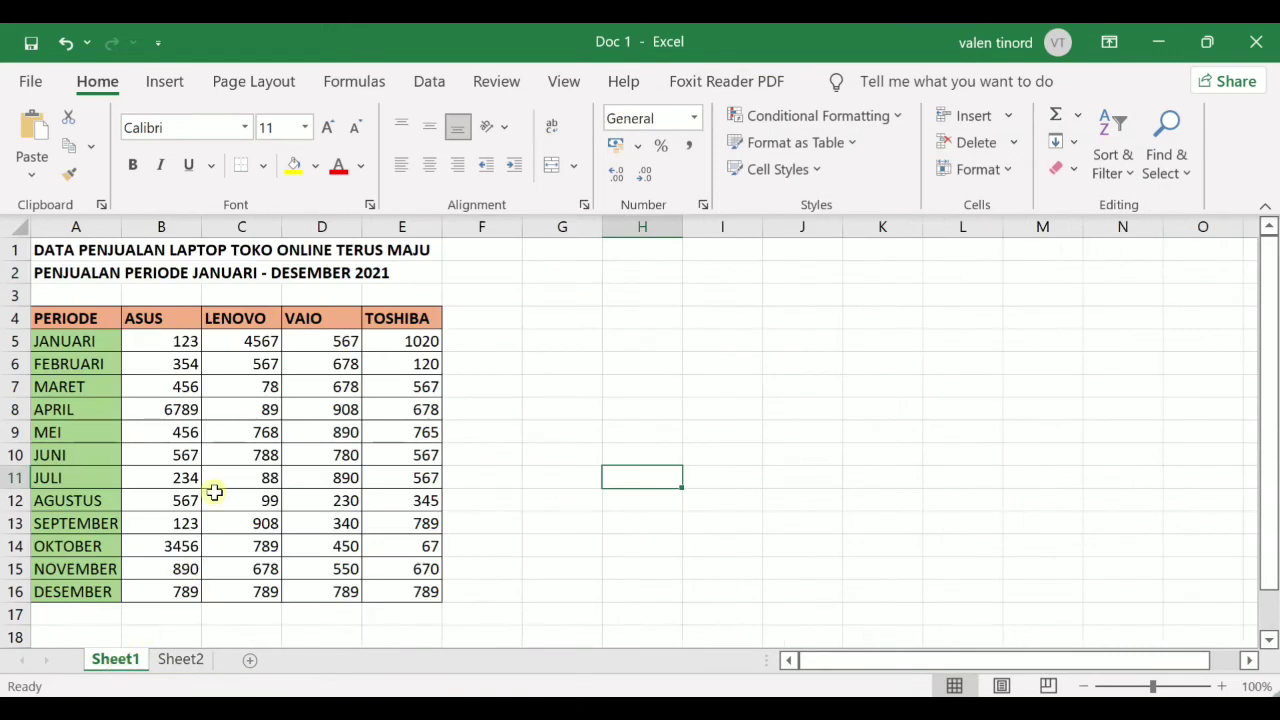
drag(181, 345, 408, 590)
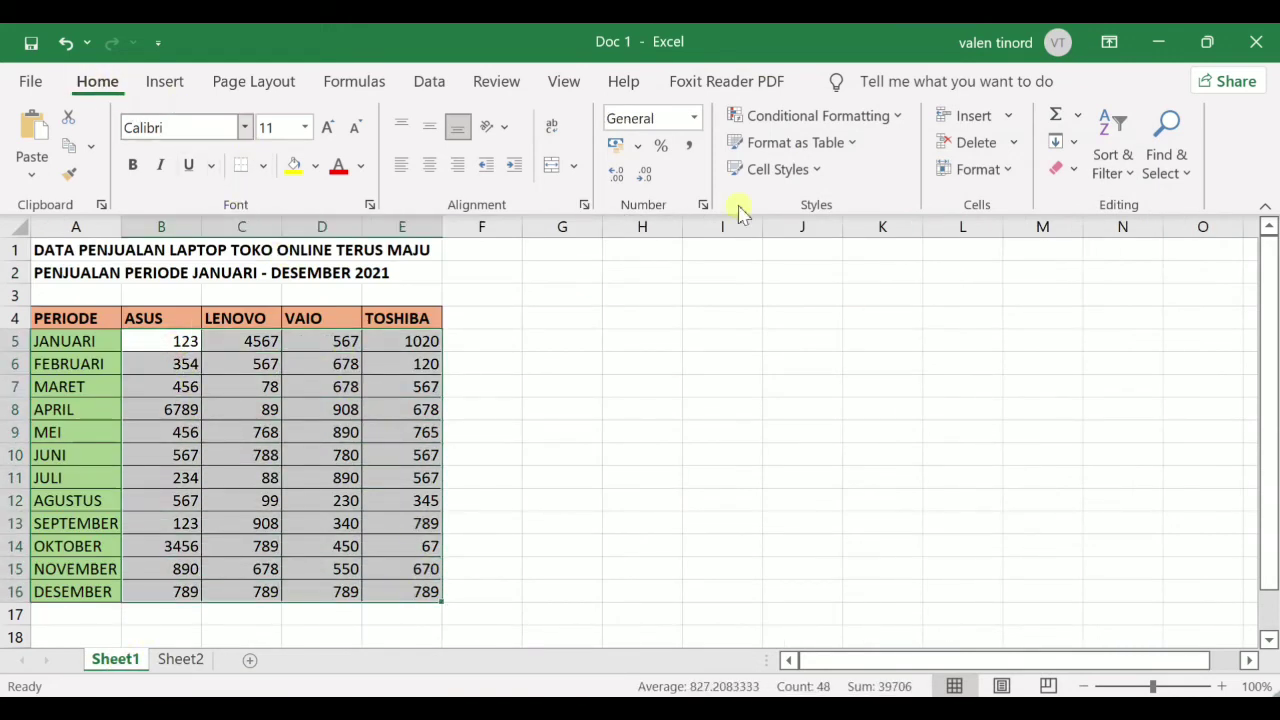
click(985, 169)
scroll(1010, 388, down, 2)
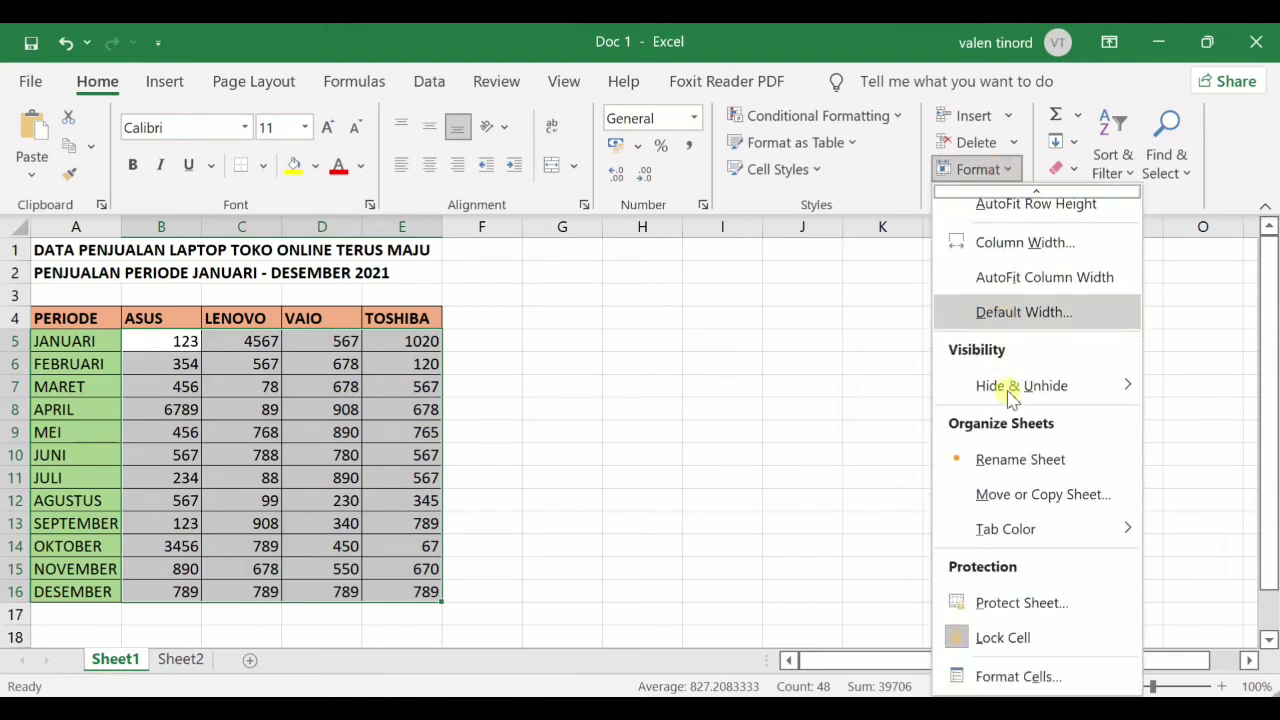
click(1012, 680)
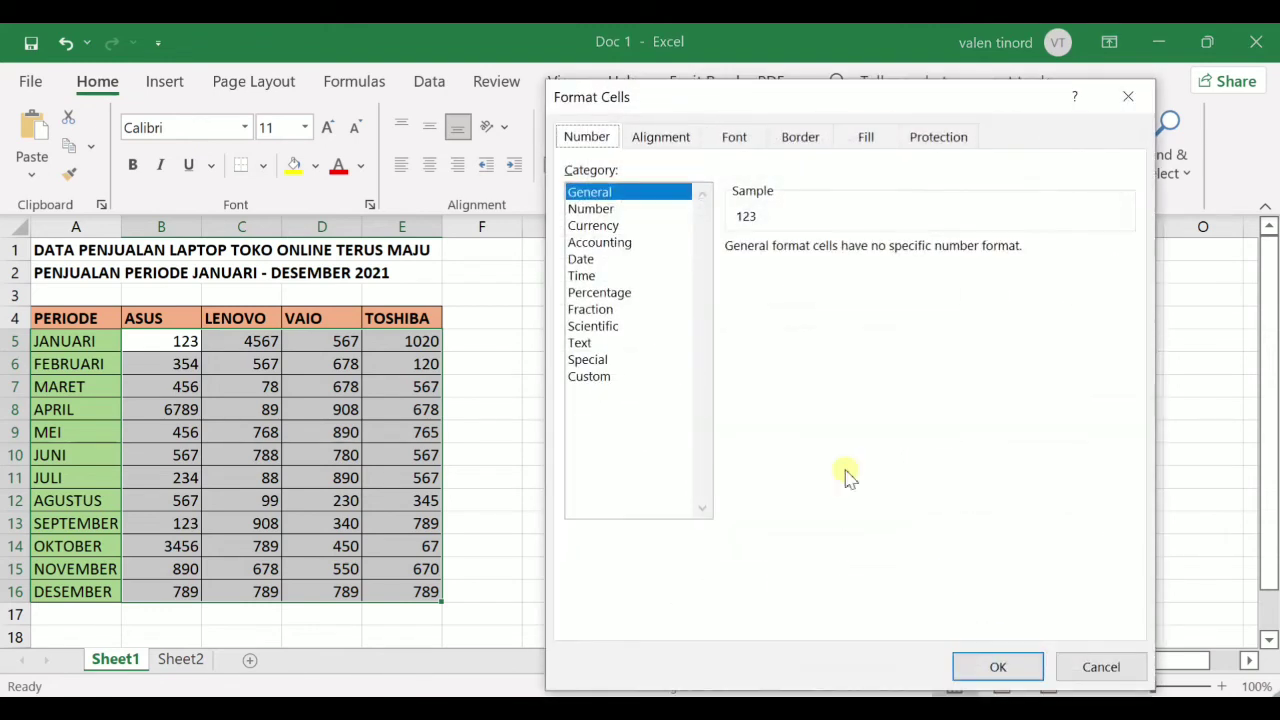
click(600, 210)
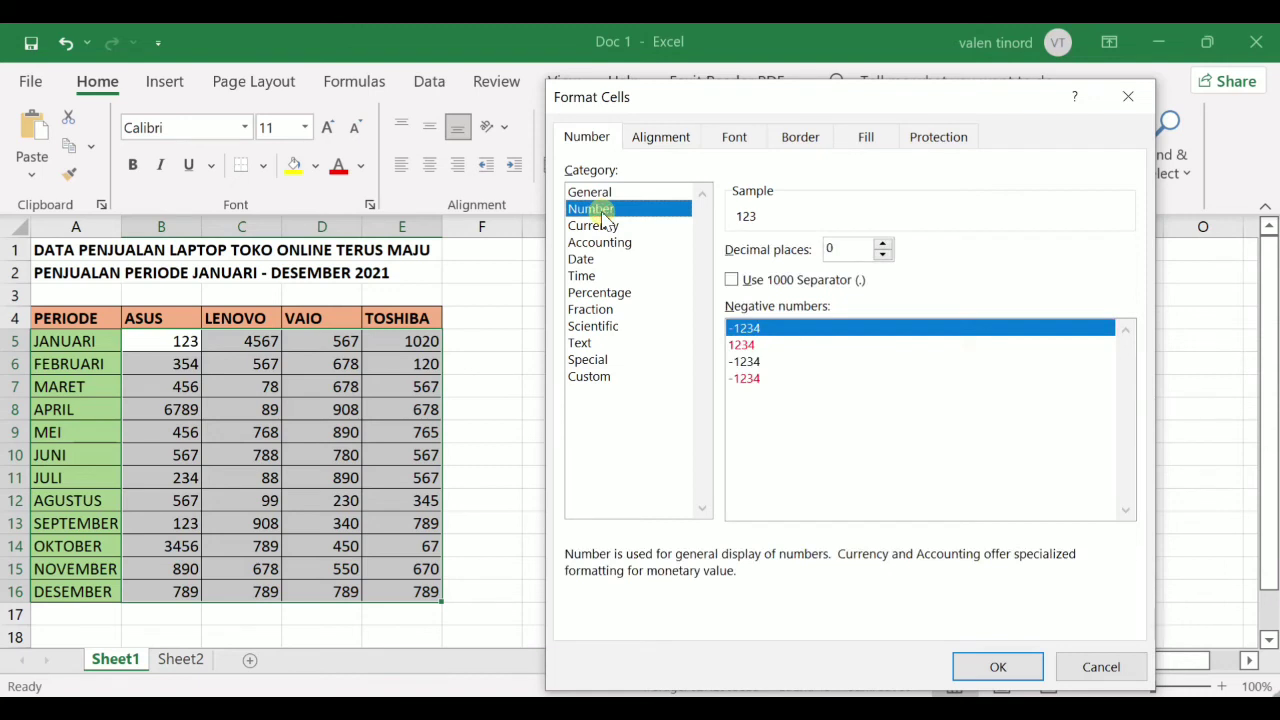
click(883, 244)
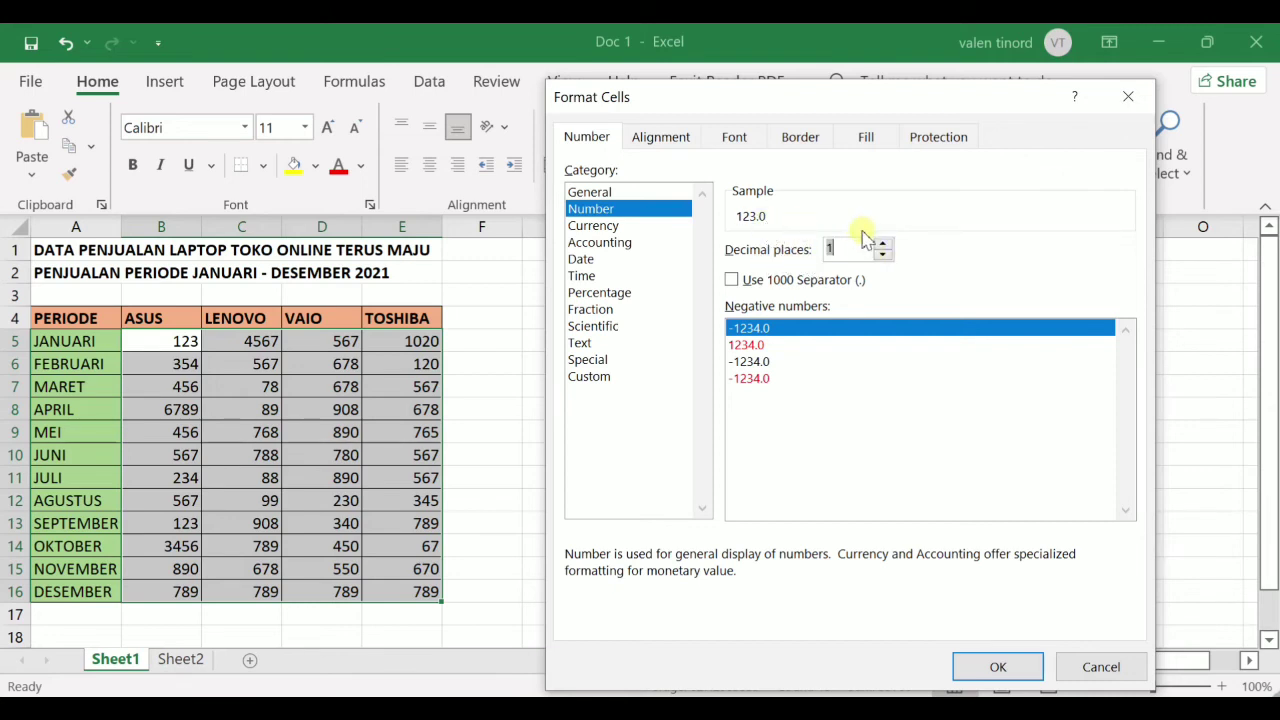
click(883, 247)
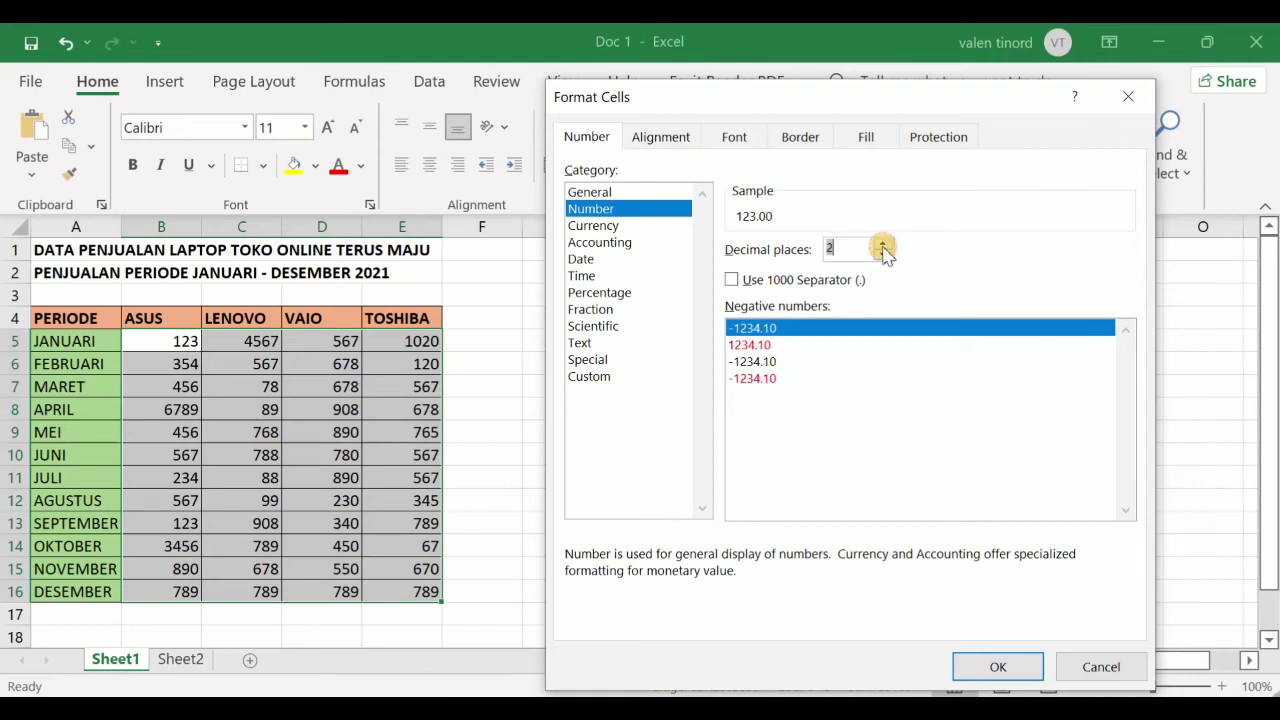
click(884, 258)
click(883, 246)
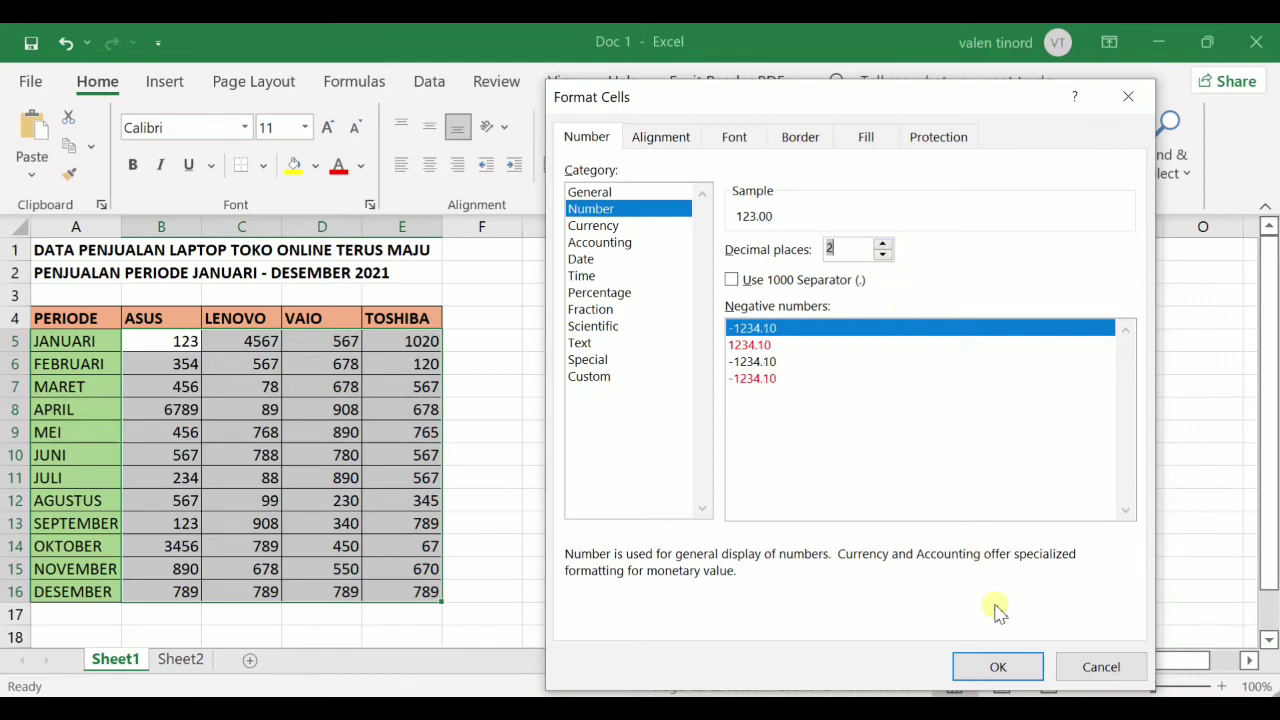
click(996, 667)
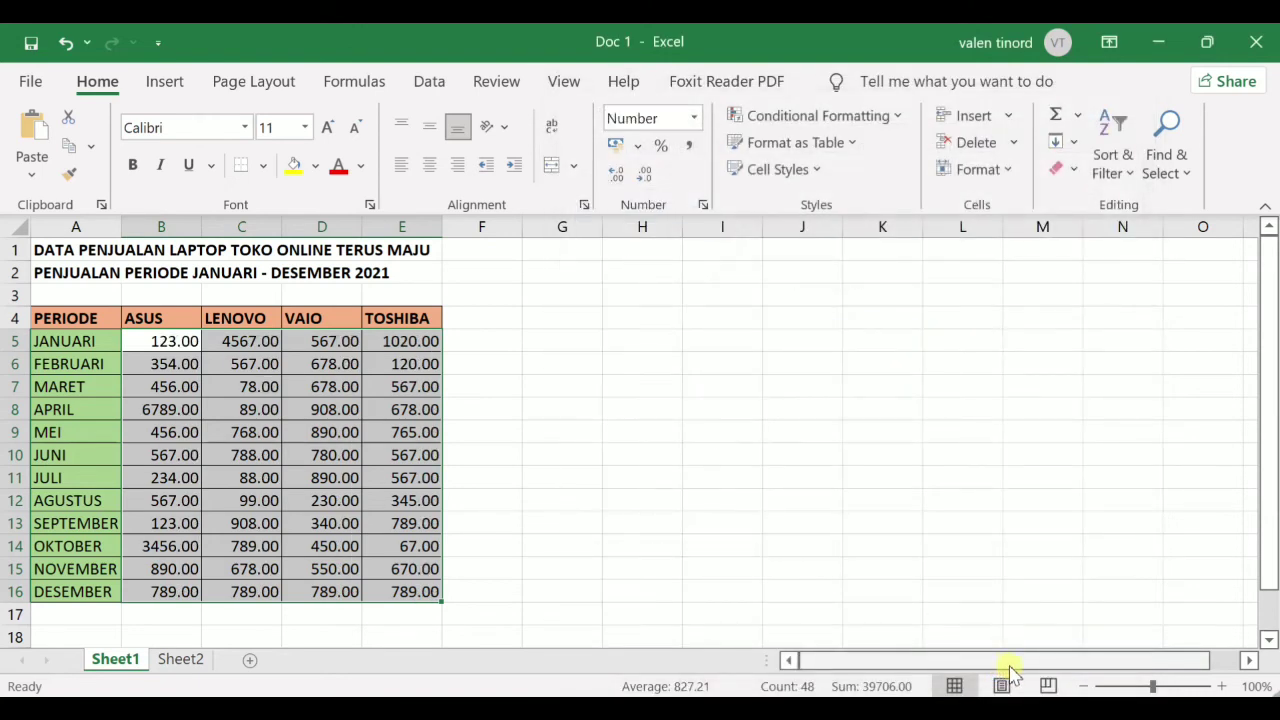
Undo the number format change on the sales figures and deselect the range
click(65, 43)
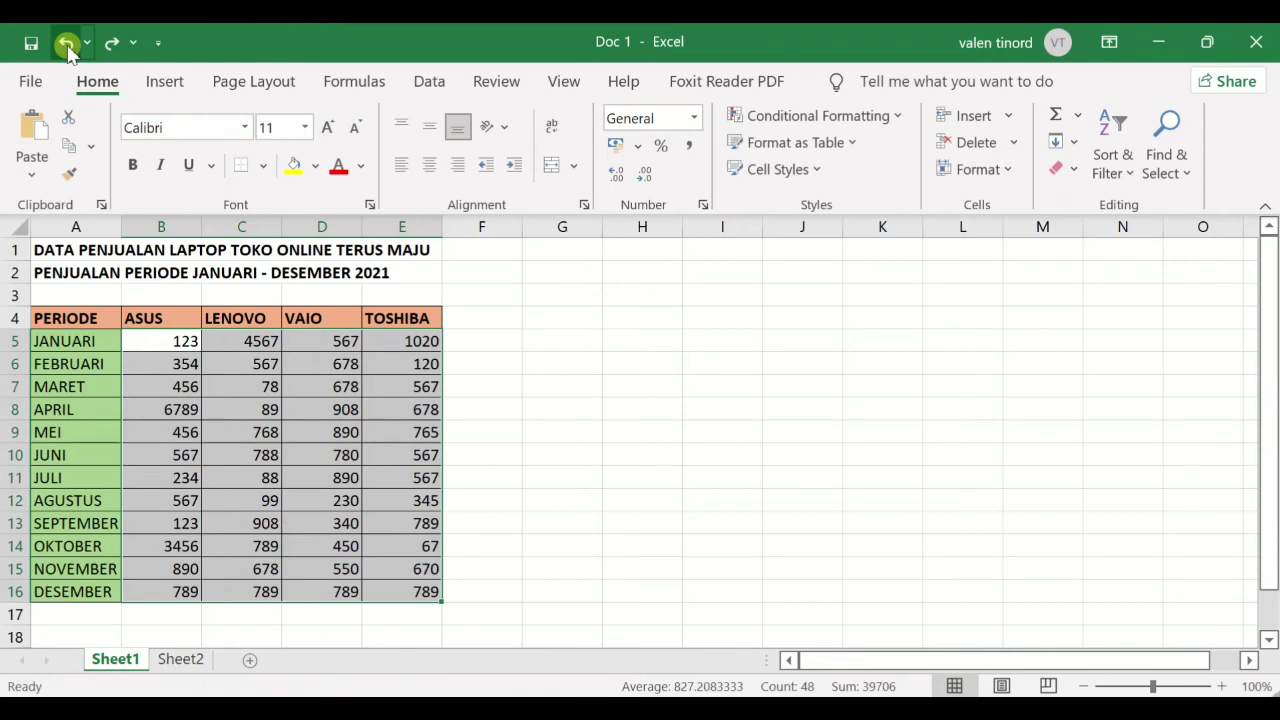
click(1122, 567)
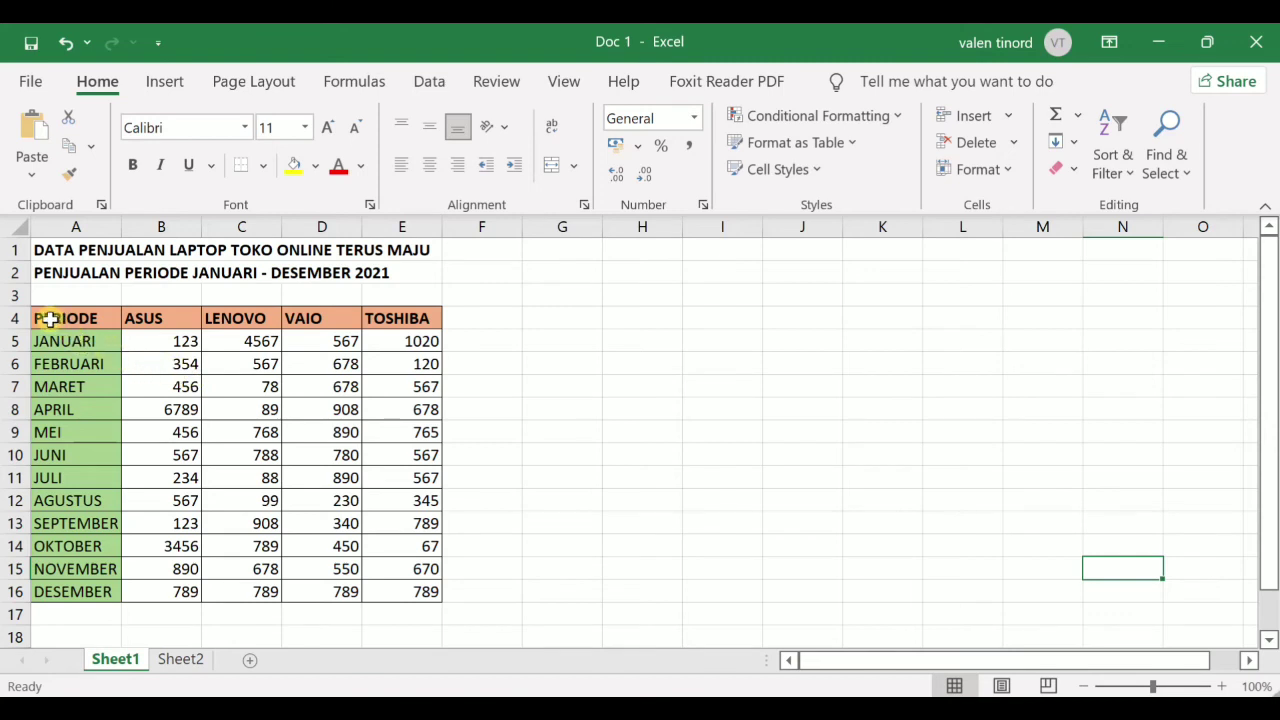
Insert a 2-D clustered column chart of the sales table A4:E16 and place it beside the table, clear of the data
drag(50, 319, 423, 603)
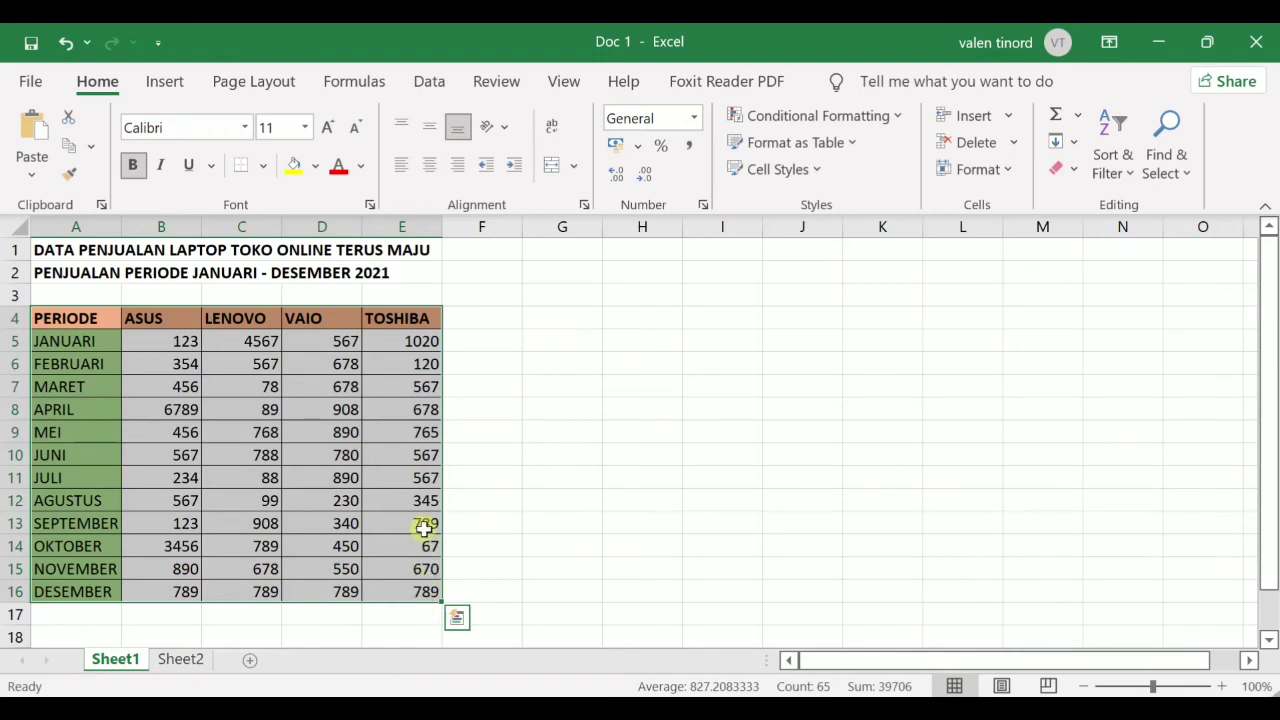
click(165, 83)
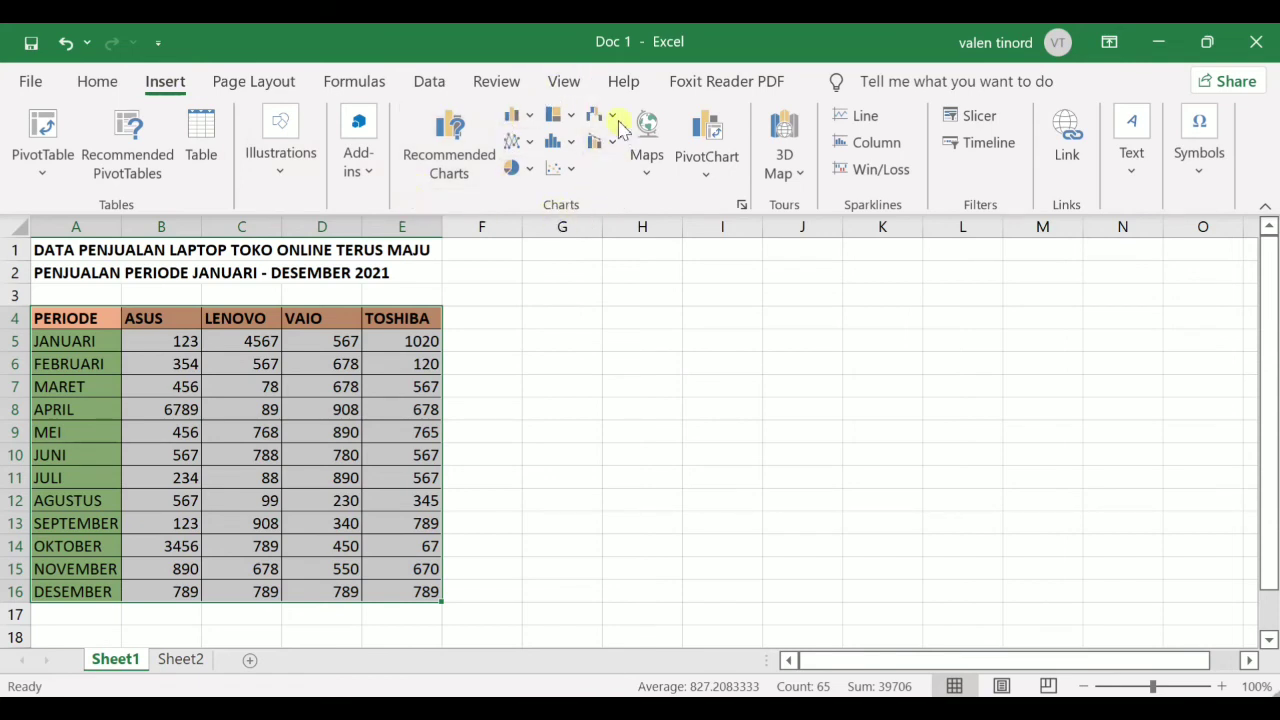
click(530, 118)
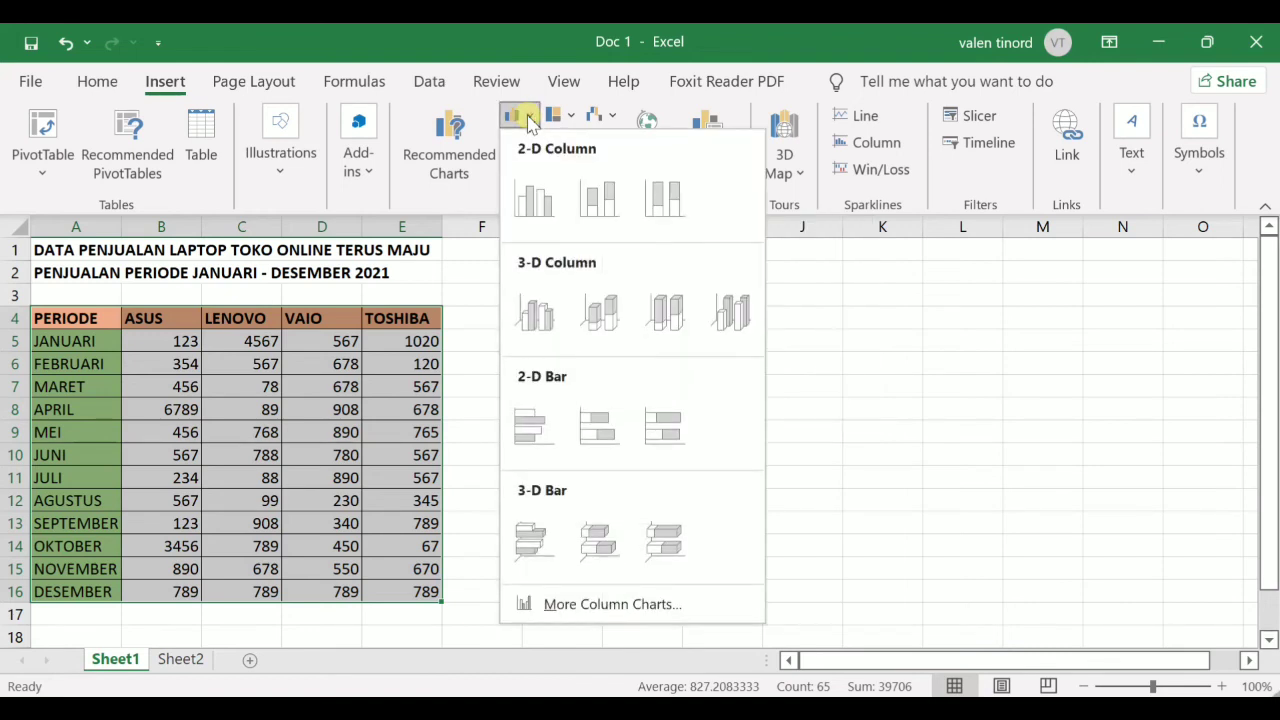
click(540, 207)
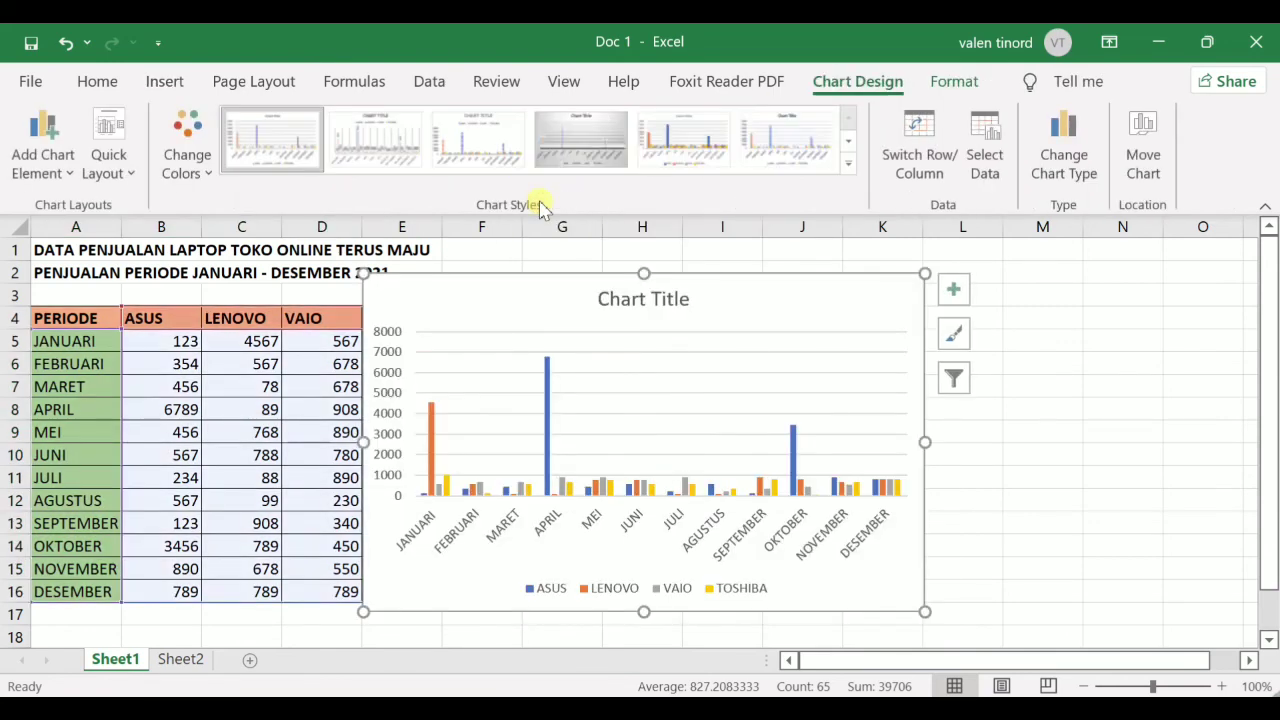
drag(563, 291, 678, 287)
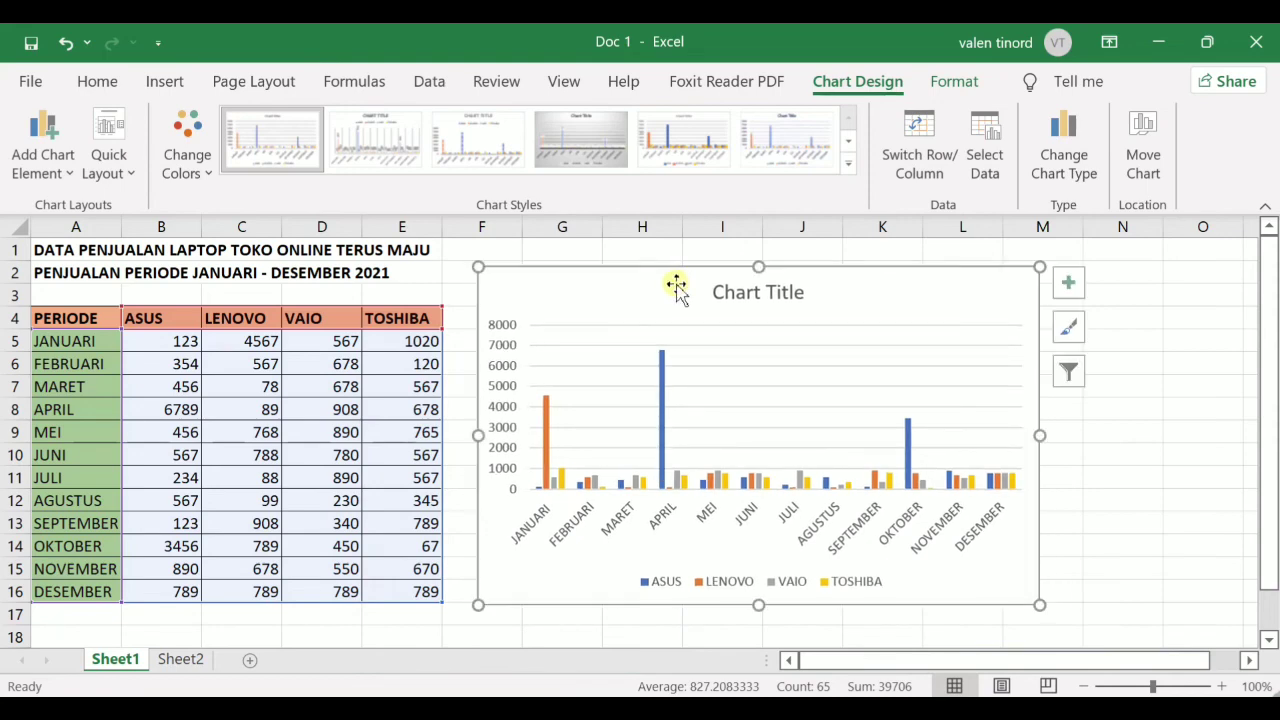
Replace the chart's placeholder title with the heading text copied from A1, "DATA PENJUALAN LAPTOP TOKO ONLINE TERUS MAJU"
click(80, 252)
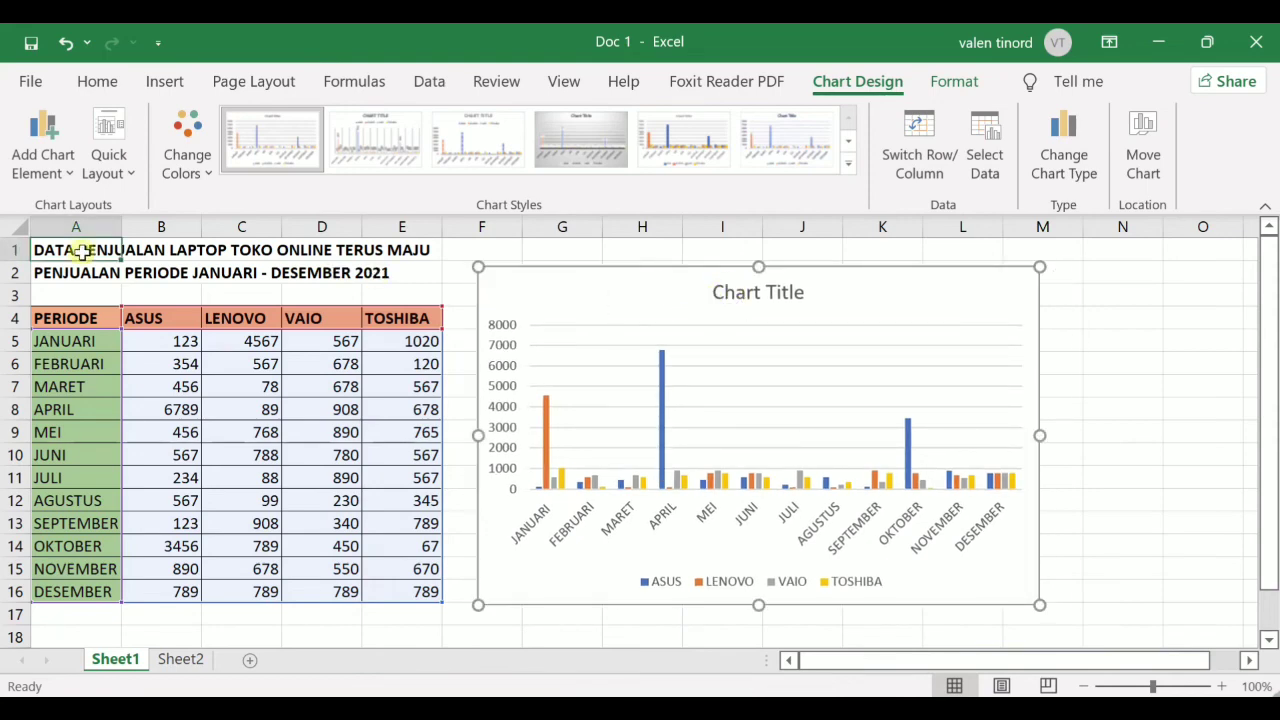
double_click(36, 250)
drag(32, 250, 450, 287)
key(ctrl+c)
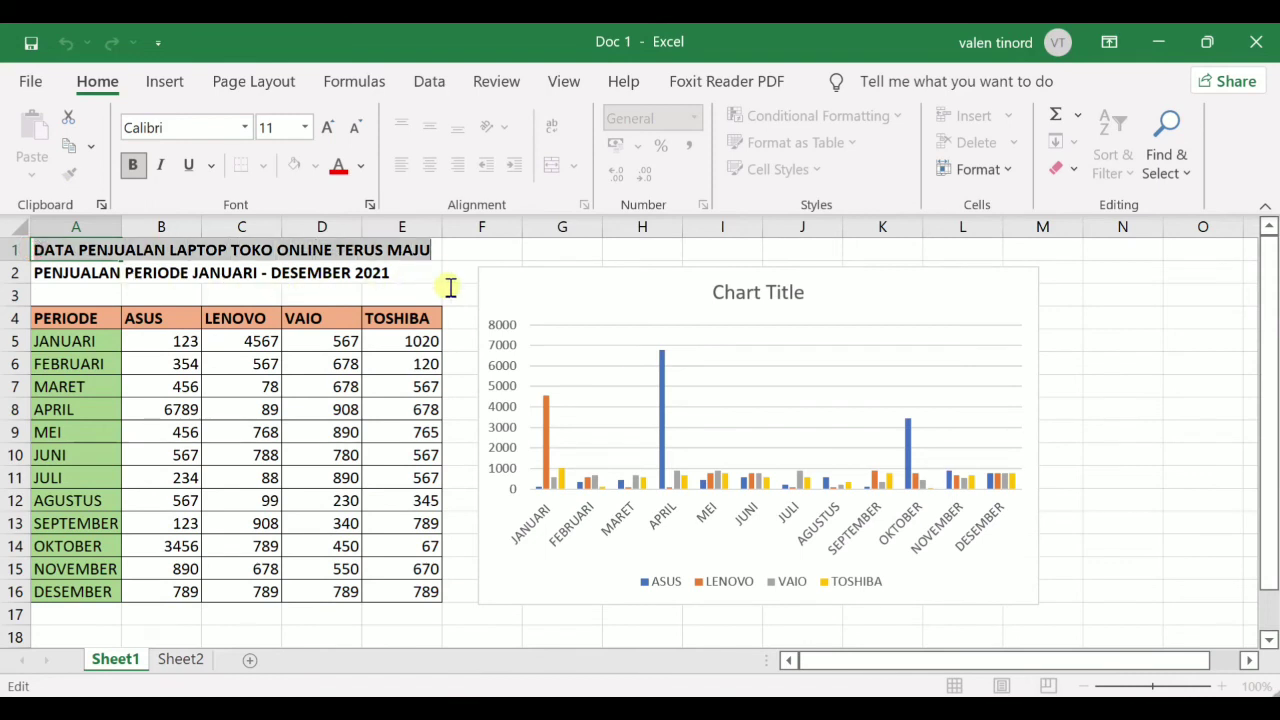
click(723, 291)
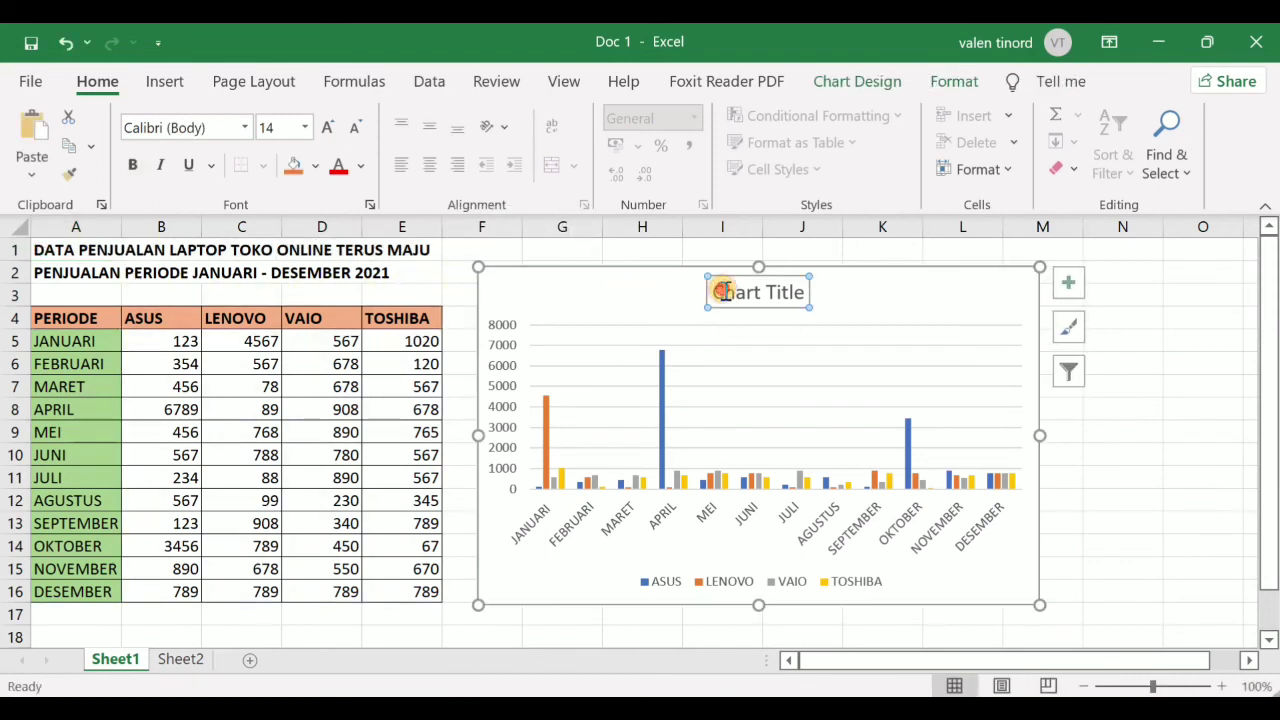
double_click(723, 291)
drag(710, 291, 808, 305)
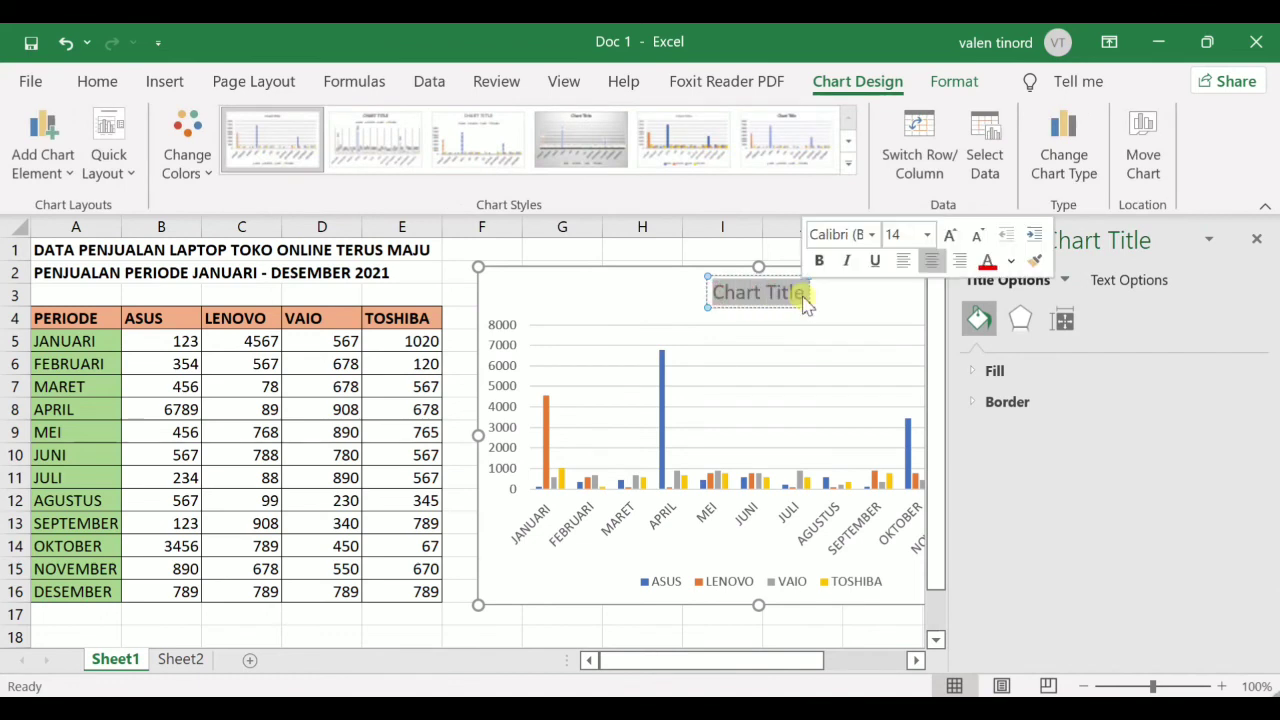
key(ctrl+v)
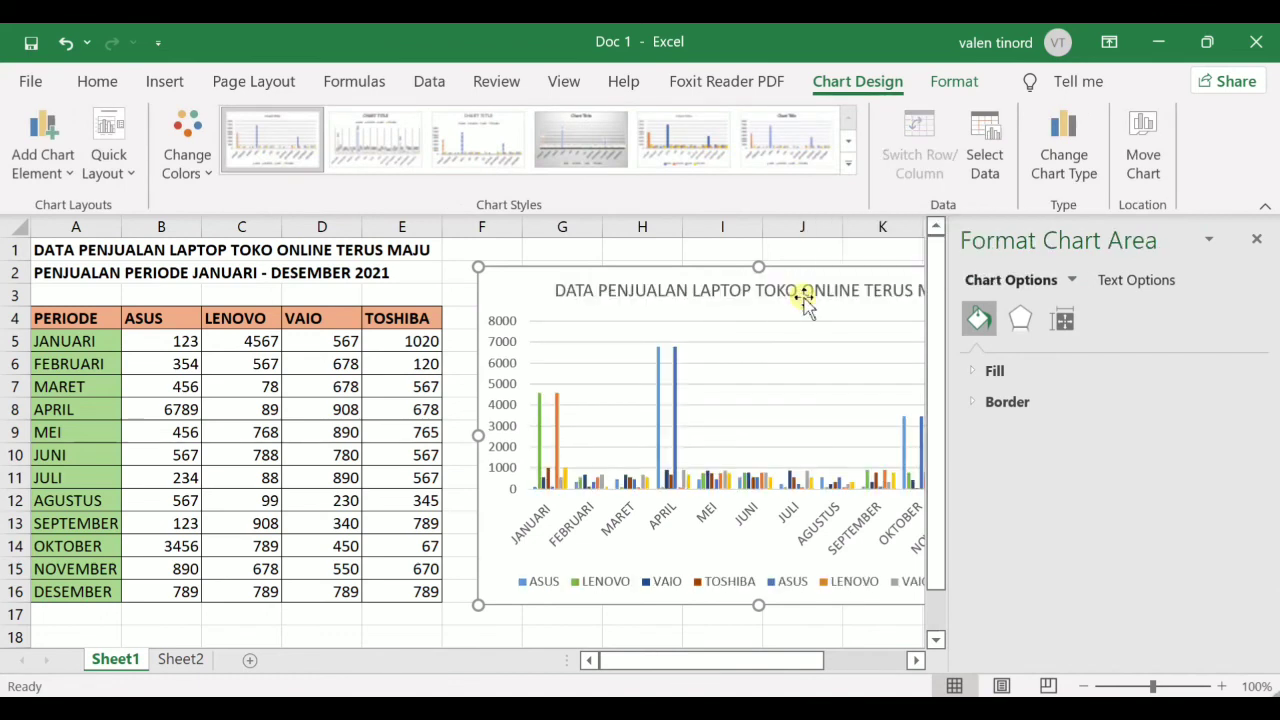
click(1257, 242)
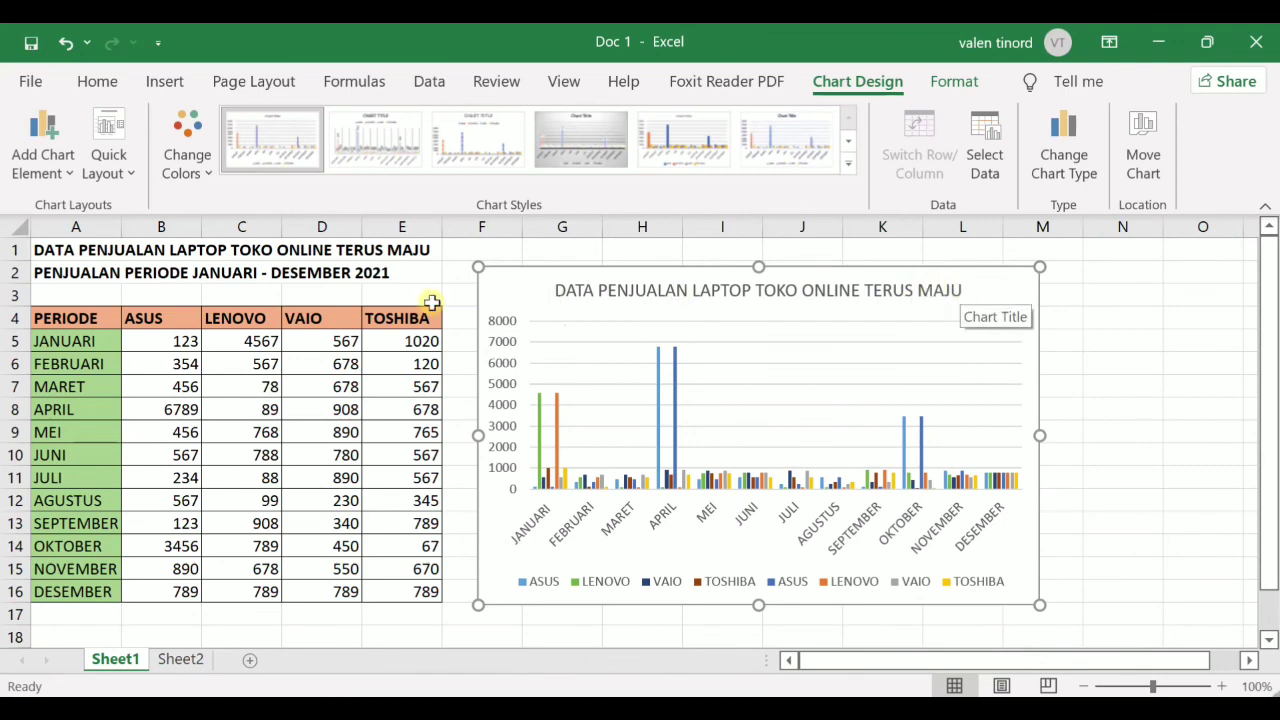
Add the text copied from A2, "PENJUALAN PERIODE JANUARI - DESEMBER 2021", as a second line of the chart title and deselect the chart
double_click(36, 272)
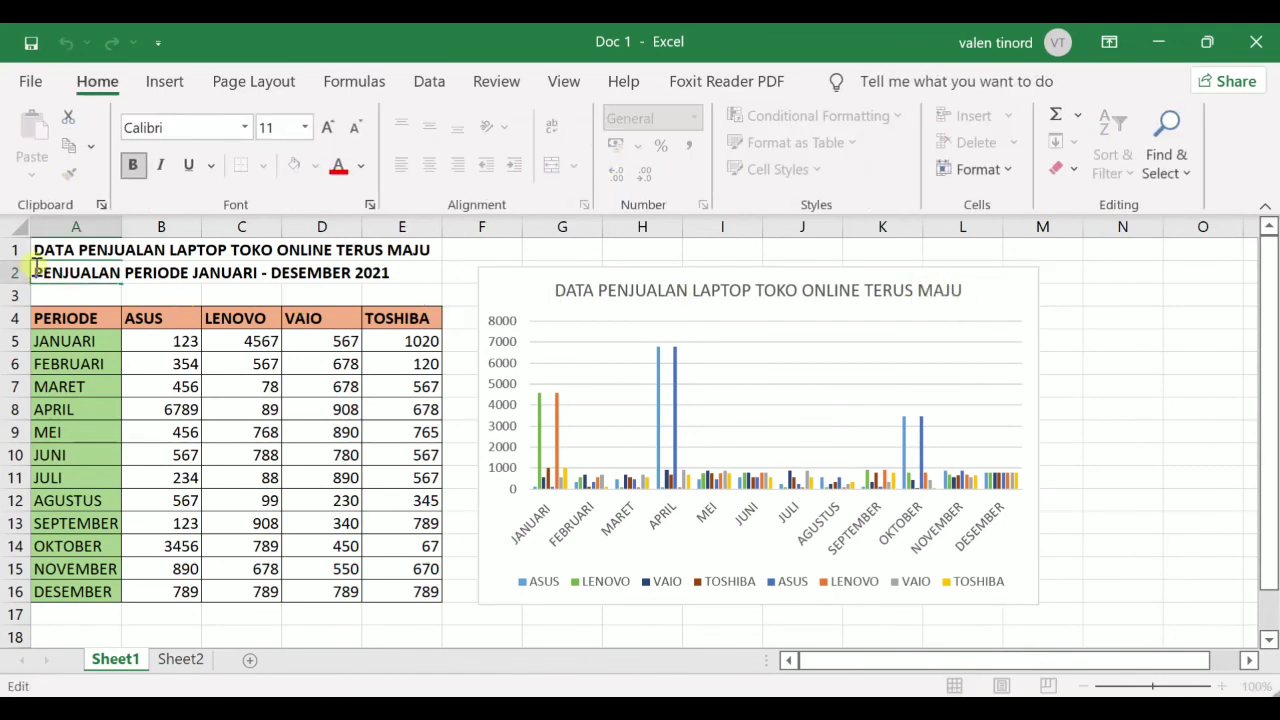
drag(36, 272, 400, 272)
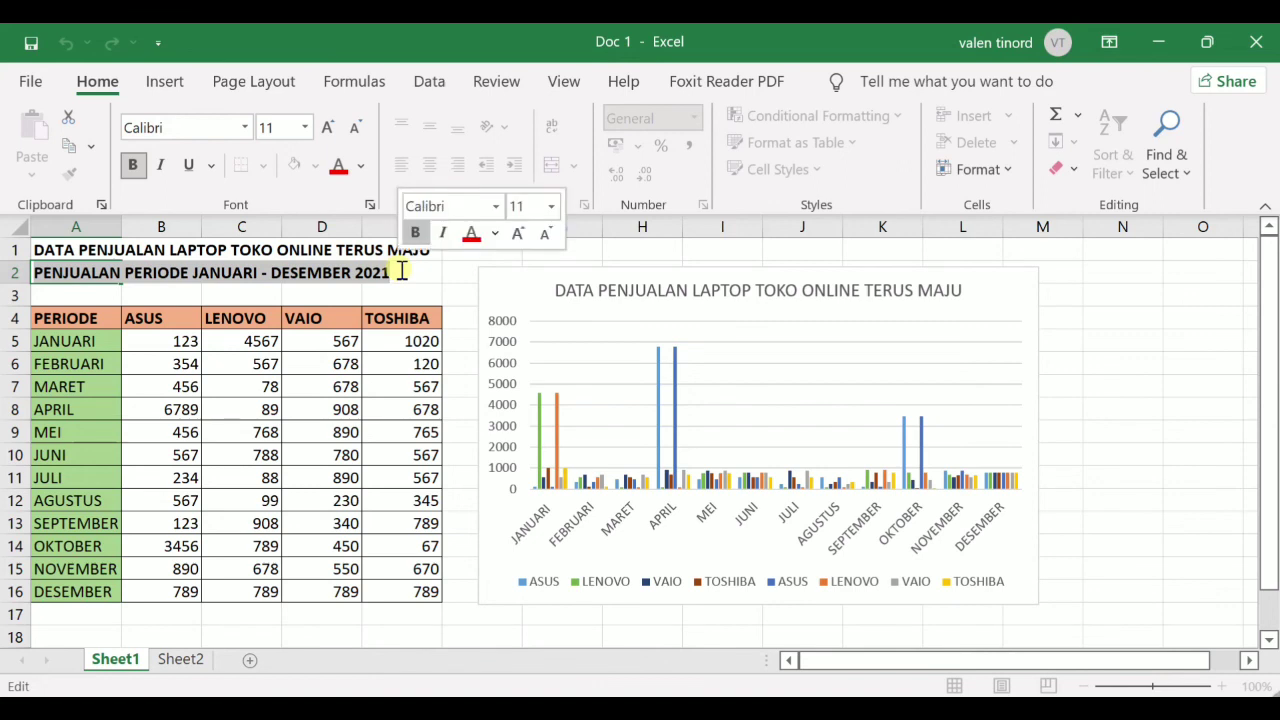
key(ctrl+c)
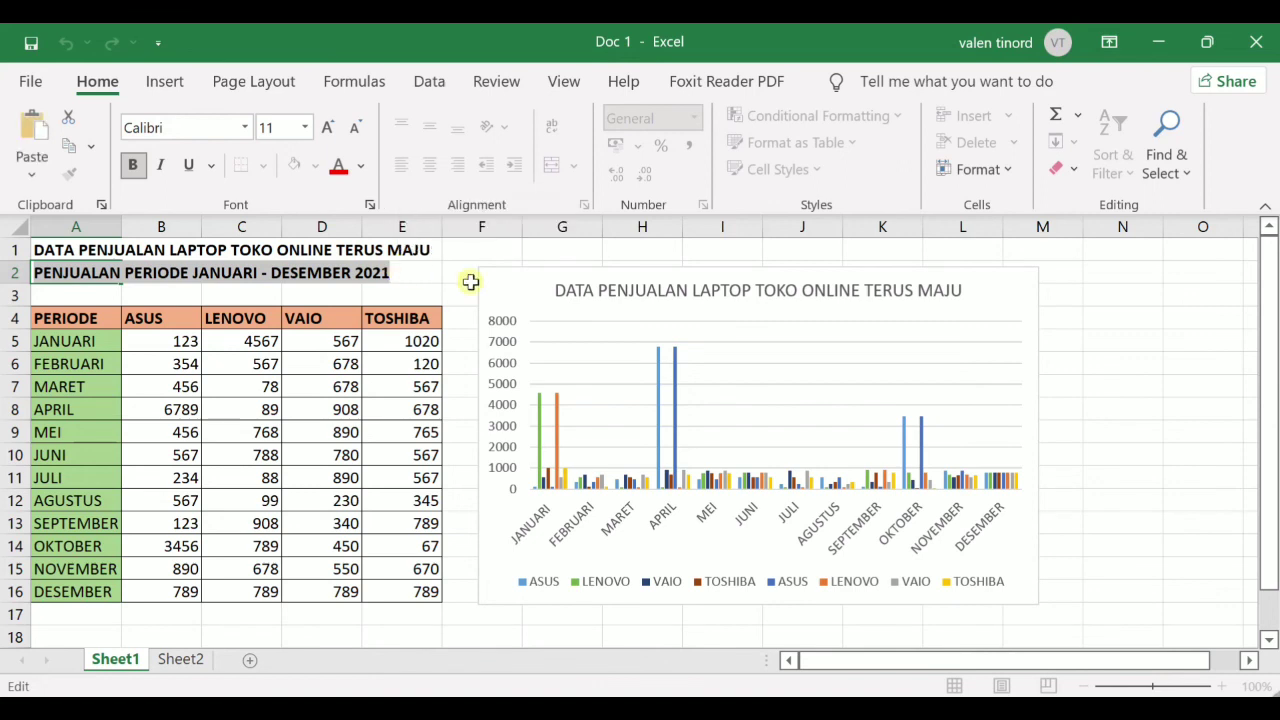
double_click(563, 292)
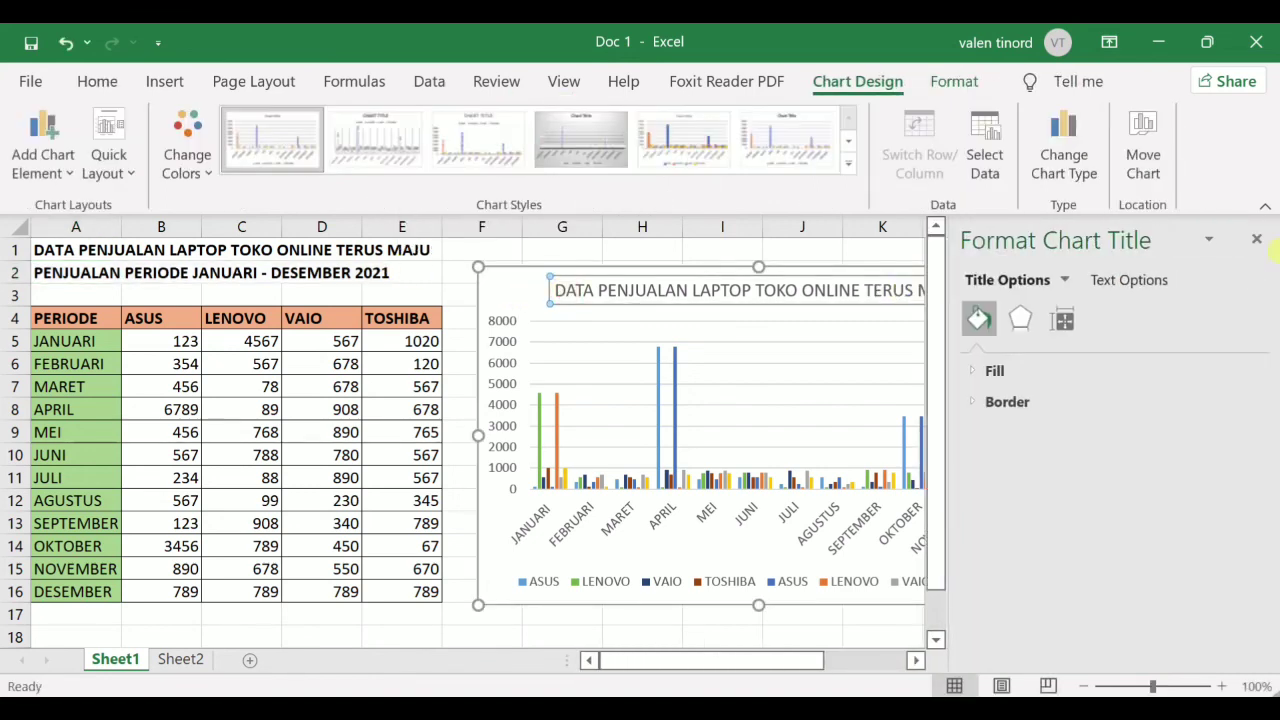
click(1258, 240)
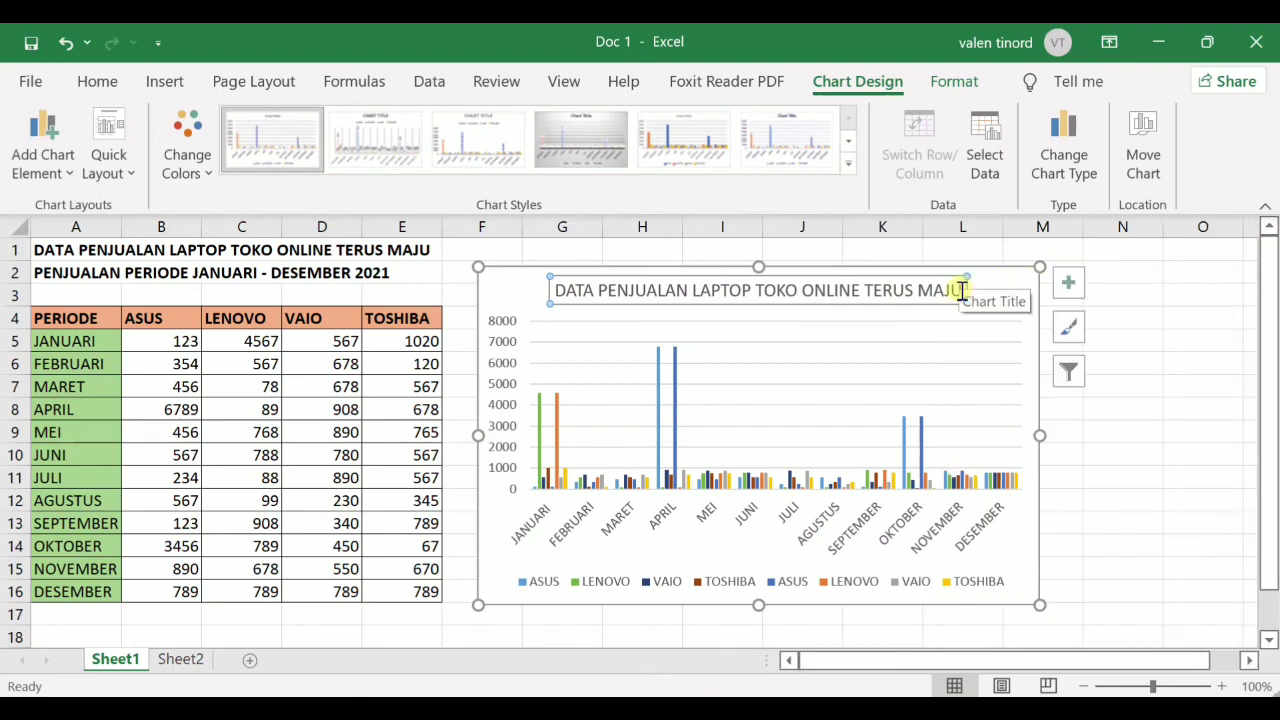
key(Return)
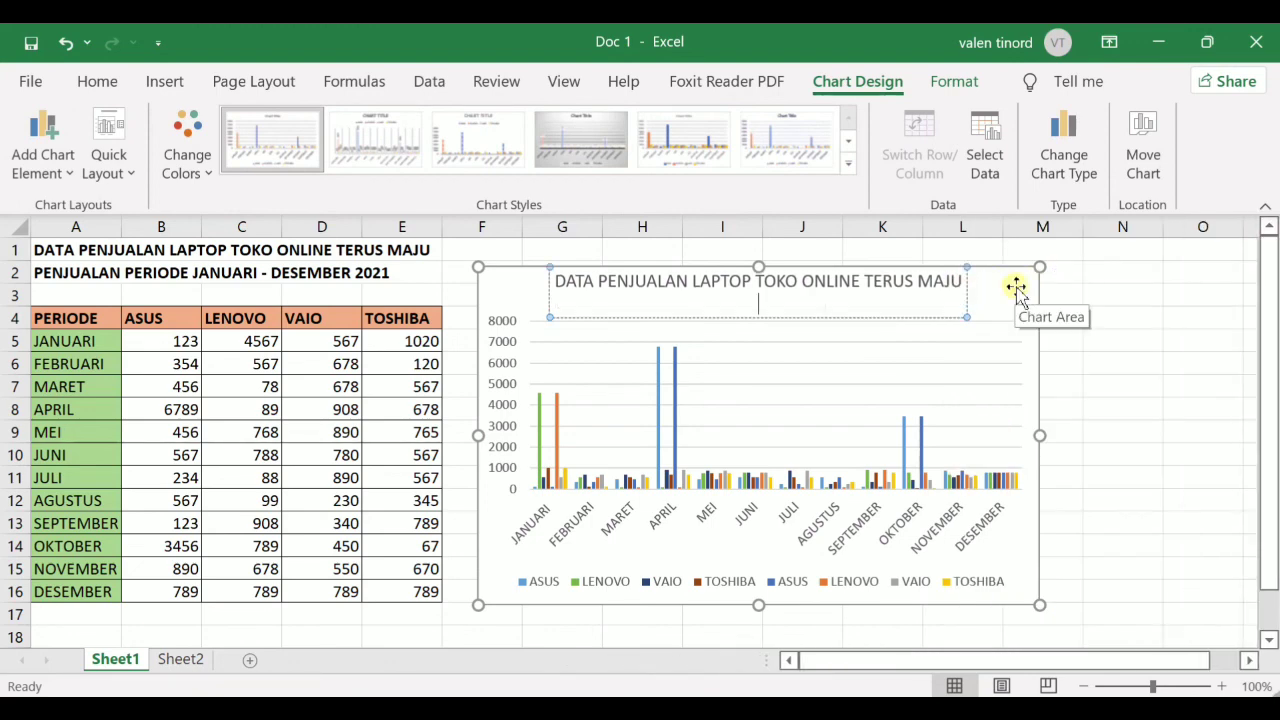
key(ctrl+v)
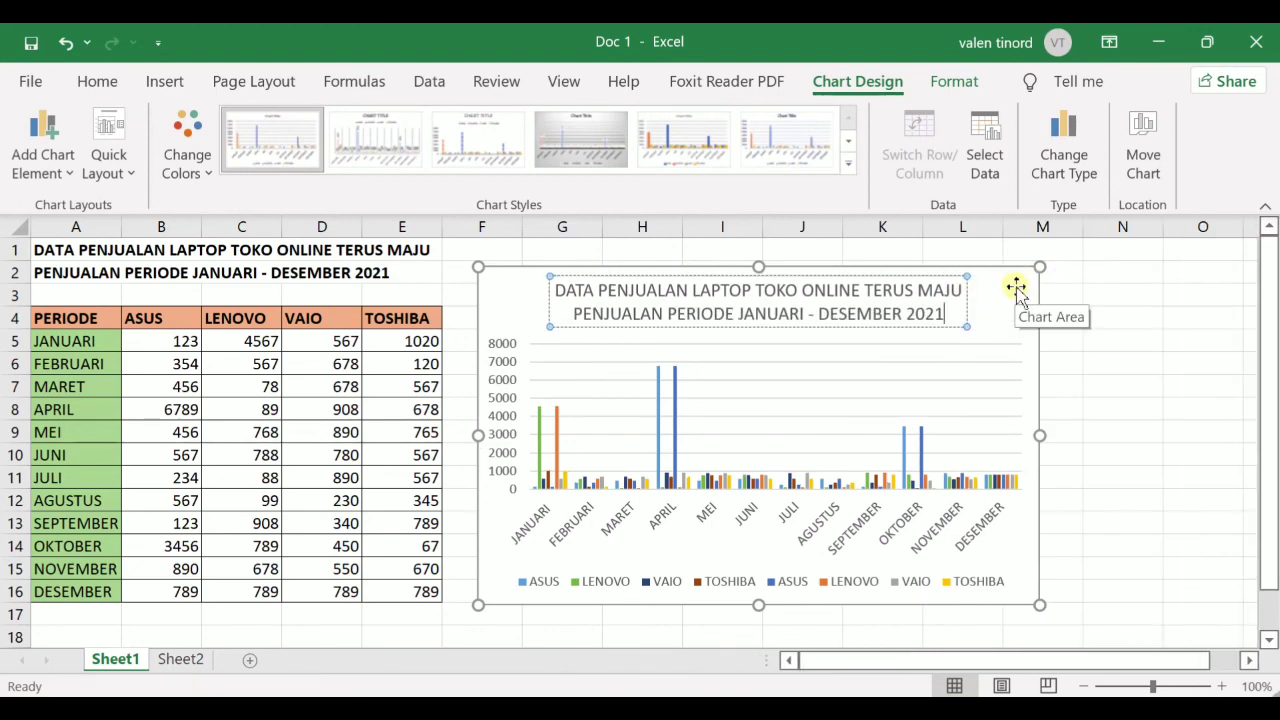
click(1112, 406)
click(1125, 560)
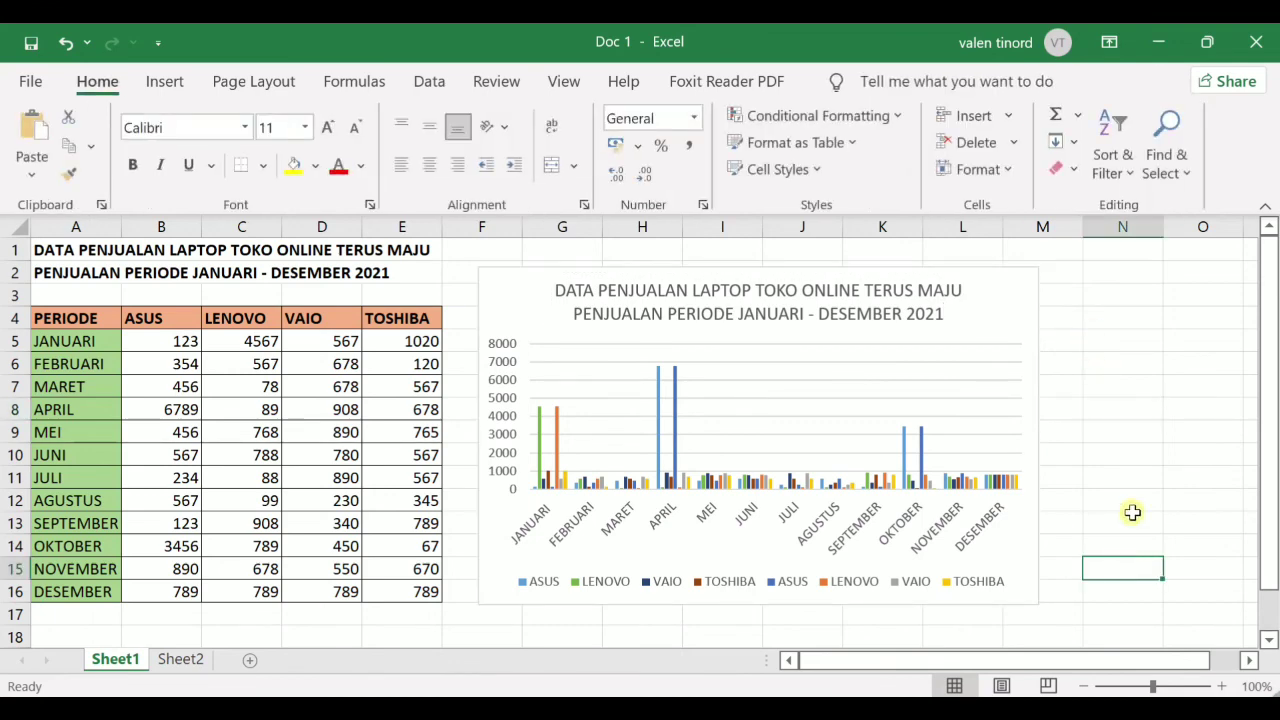